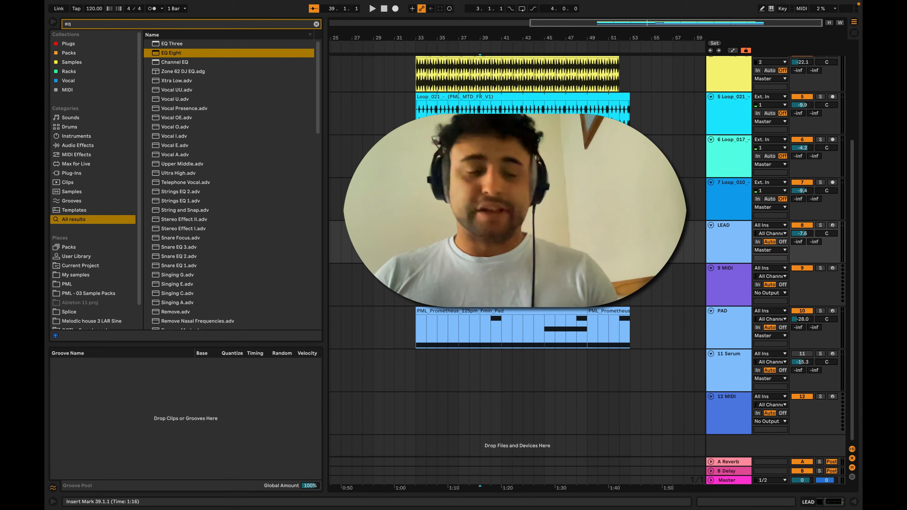
# Step: Play the arrangement from bar 39, and solo the LEAD track to hear it alone from bar 40
pyautogui.press('space')
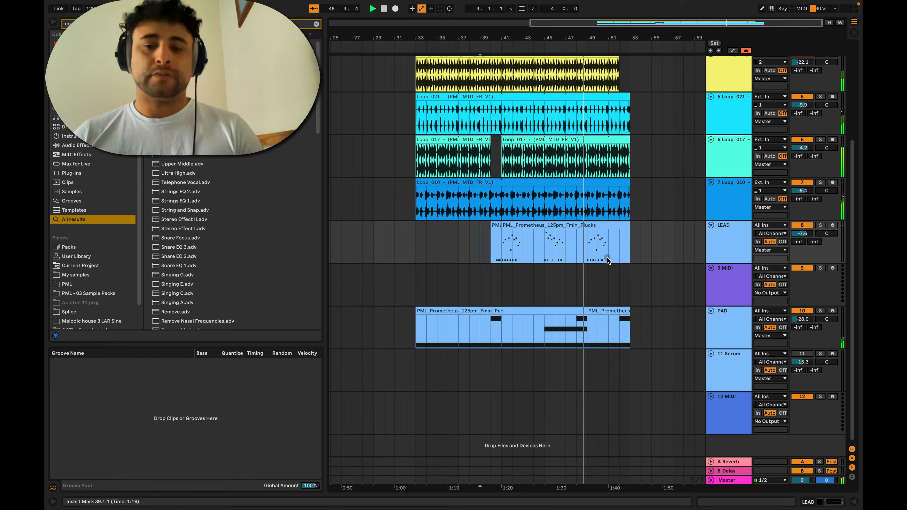
pyautogui.press('space')
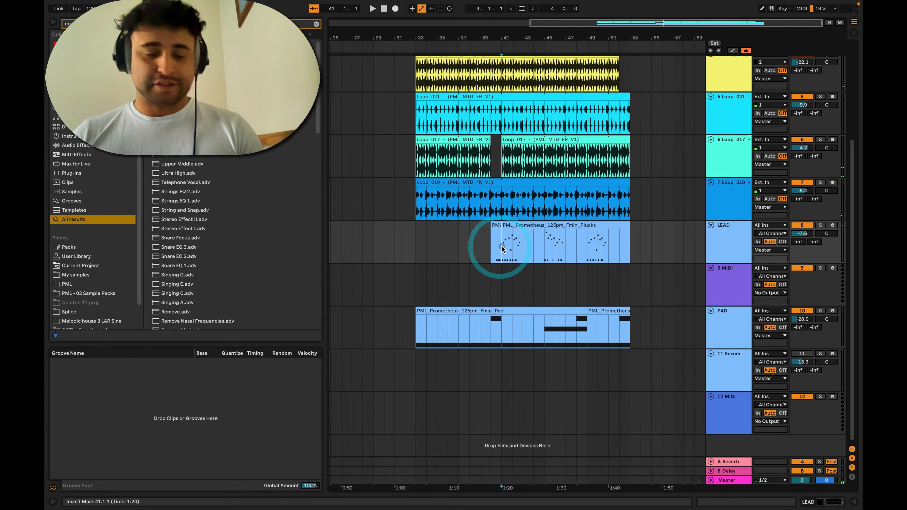
pyautogui.press('s')
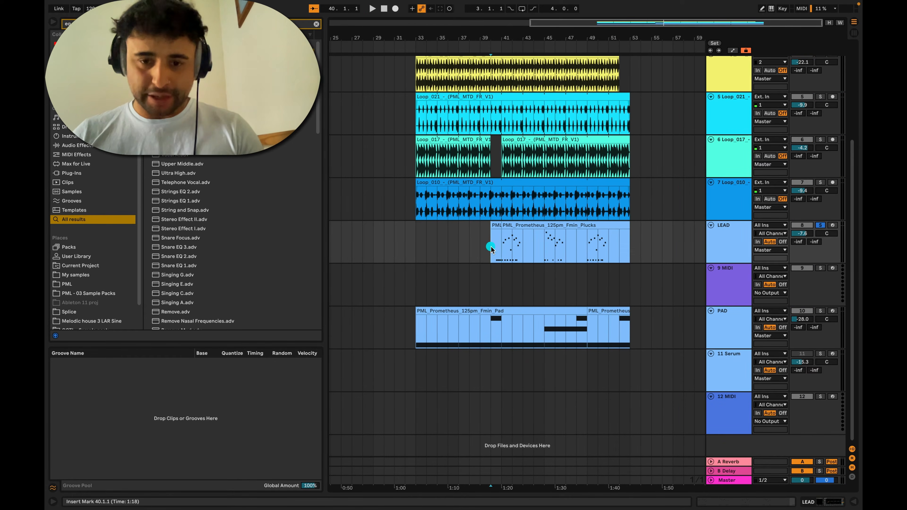
pyautogui.press('space')
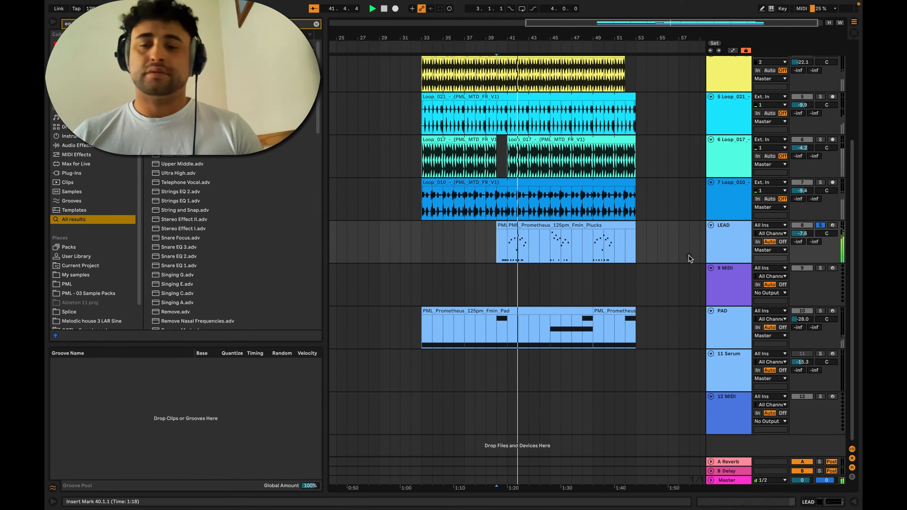
# Step: Open the Fmin_Plucks clip on the LEAD track and listen to its note pattern up to bar 47
pyautogui.doubleClick(550, 225)
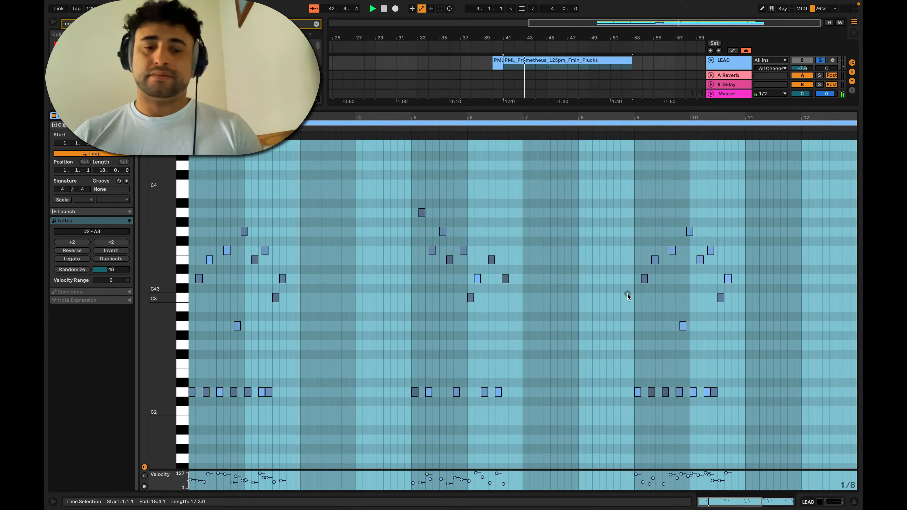
pyautogui.press('space')
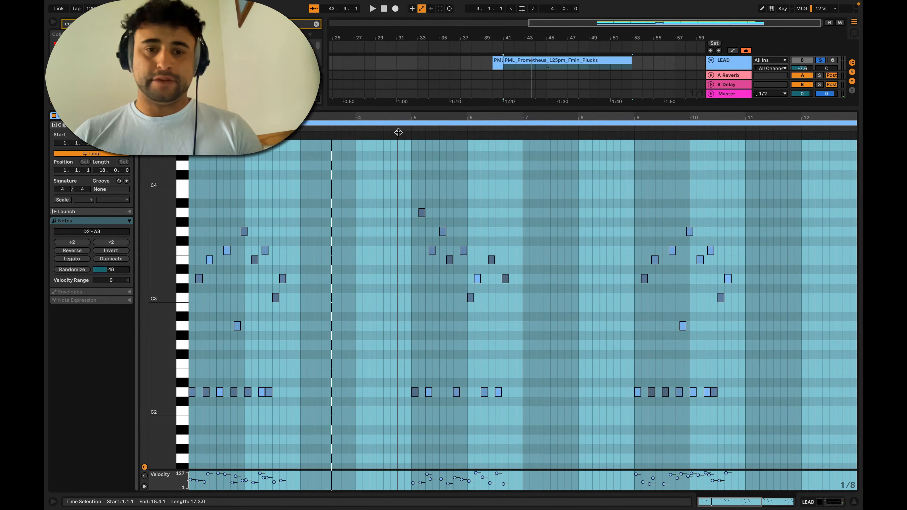
pyautogui.click(399, 132)
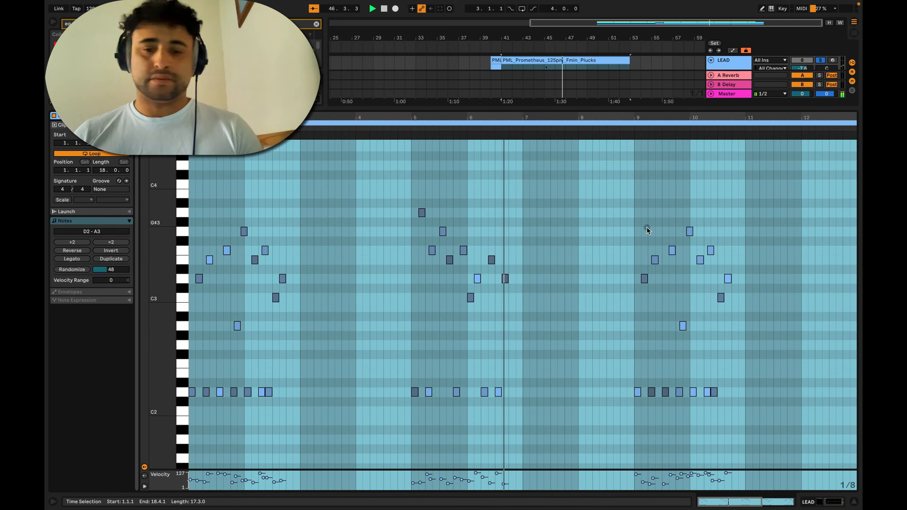
pyautogui.press('space')
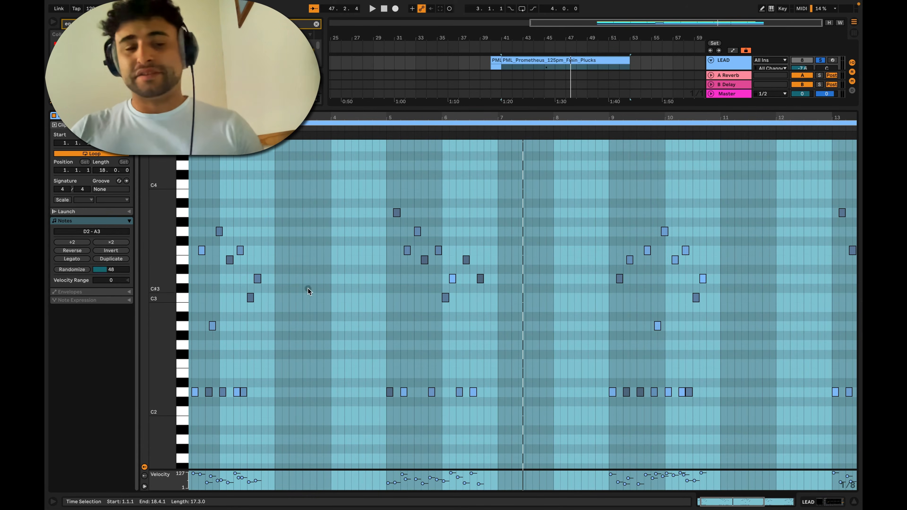
# Step: Randomize the velocities of all notes in the plucks clip repeatedly with an amount of 48
pyautogui.press('-')
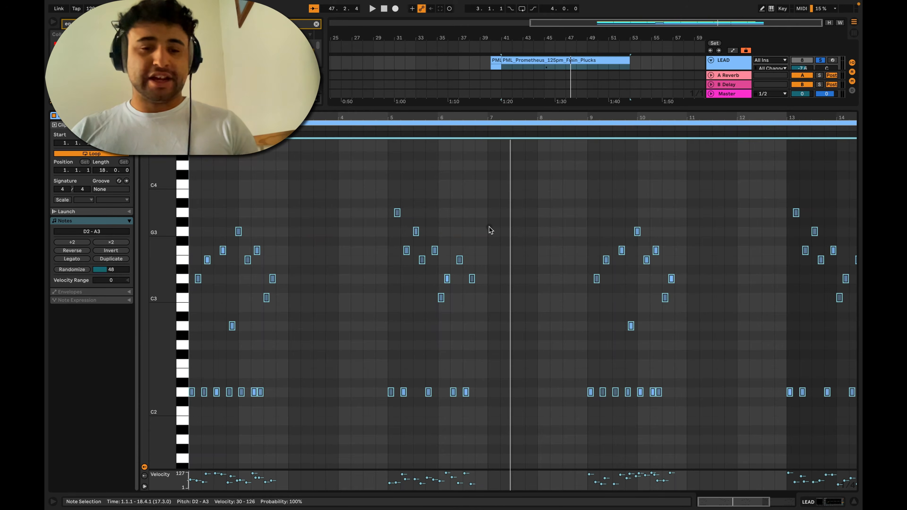
pyautogui.click(489, 226)
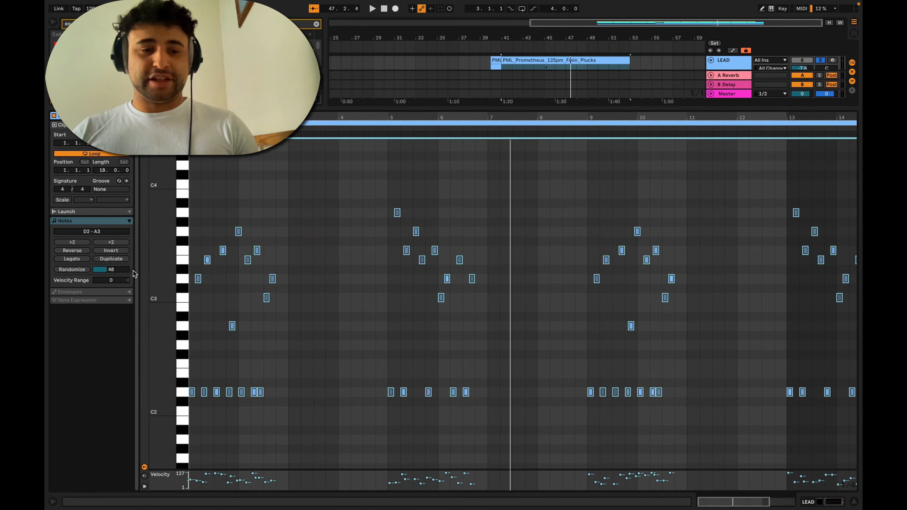
pyautogui.click(72, 270)
pyautogui.click(72, 269)
pyautogui.click(72, 270)
pyautogui.click(72, 270)
pyautogui.click(72, 270)
pyautogui.click(72, 269)
pyautogui.click(72, 270)
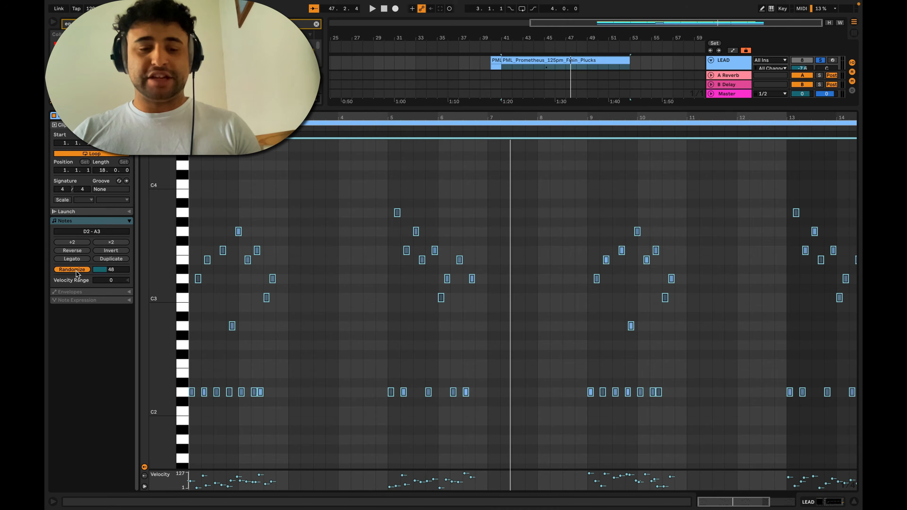
pyautogui.click(76, 273)
pyautogui.click(76, 272)
pyautogui.click(76, 273)
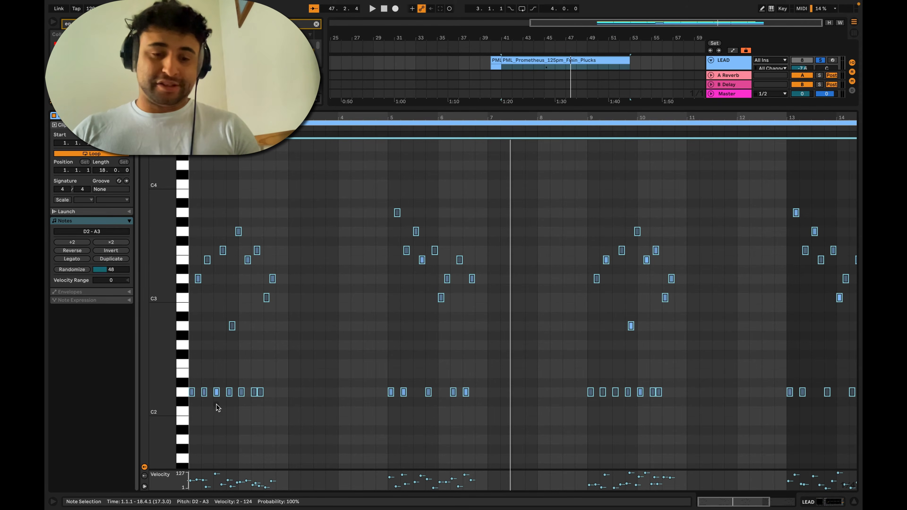
# Step: Raise the selected notes' velocities up to the maximum of 127, play them, and lower them to a range of about 30–84
pyautogui.moveTo(204, 392); pyautogui.dragTo(204, 386)
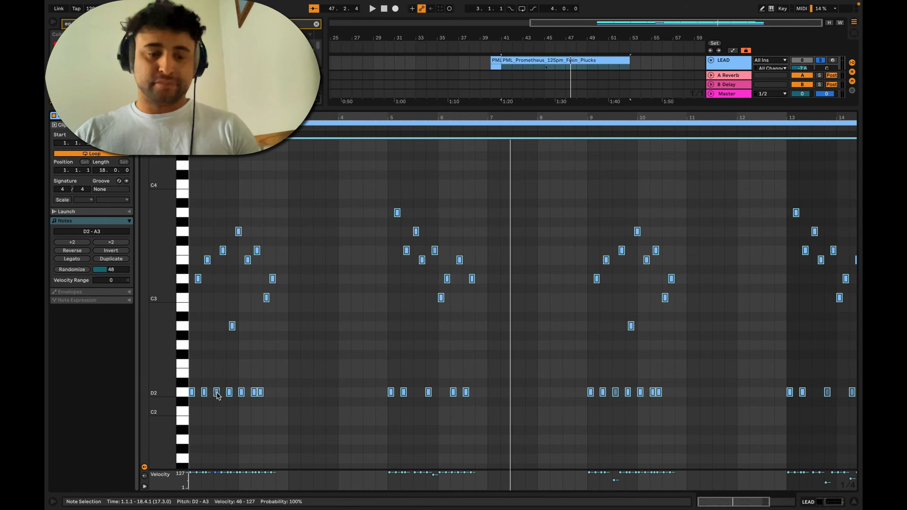
pyautogui.press('space')
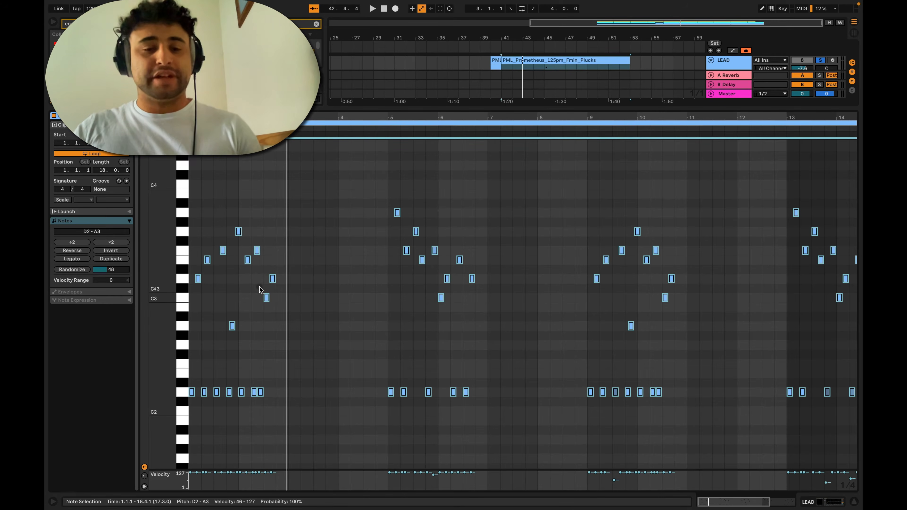
pyautogui.moveTo(272, 278); pyautogui.dragTo(274, 278)
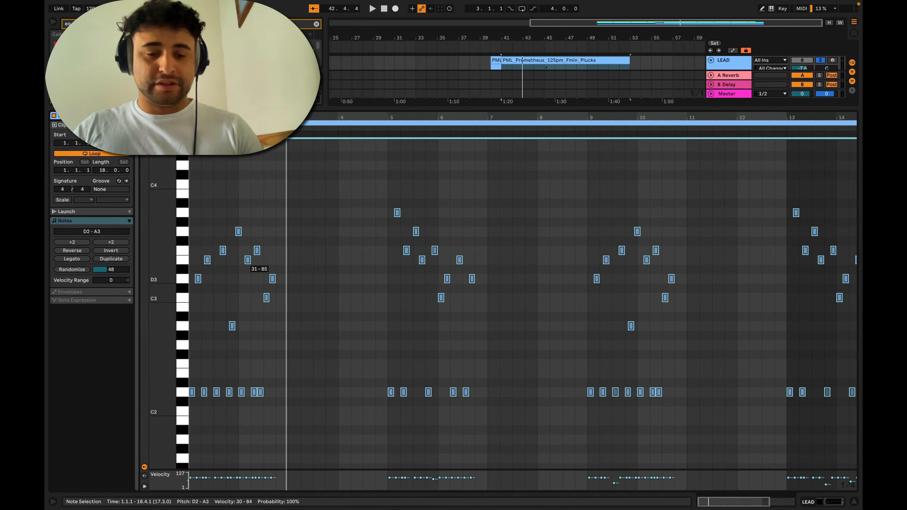
# Step: Set the randomize amount to 41, randomize the selected notes' velocities, and play back the varied pattern
pyautogui.moveTo(110, 274); pyautogui.dragTo(110, 268)
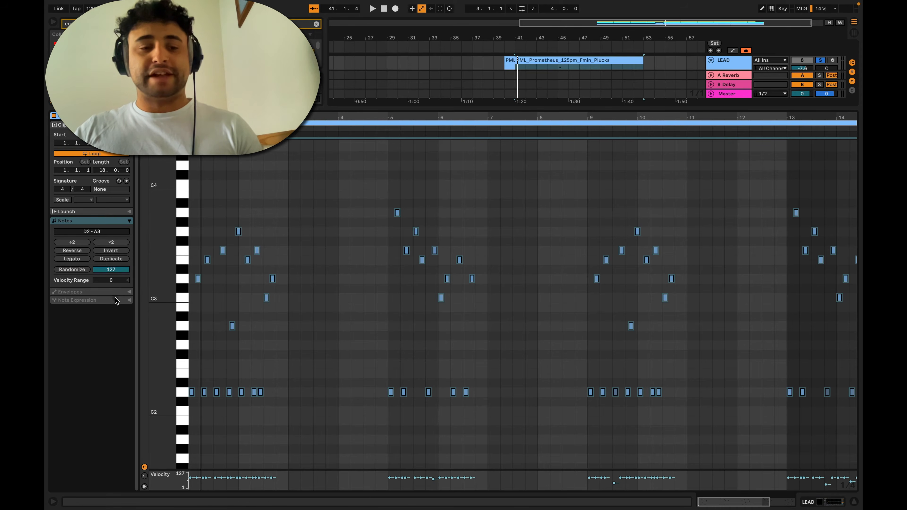
pyautogui.click(70, 270)
pyautogui.press('space')
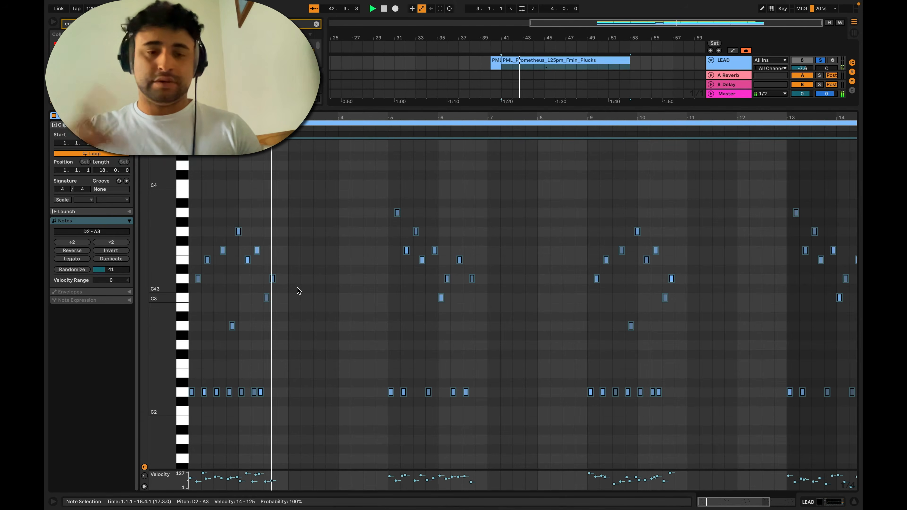
pyautogui.press('space')
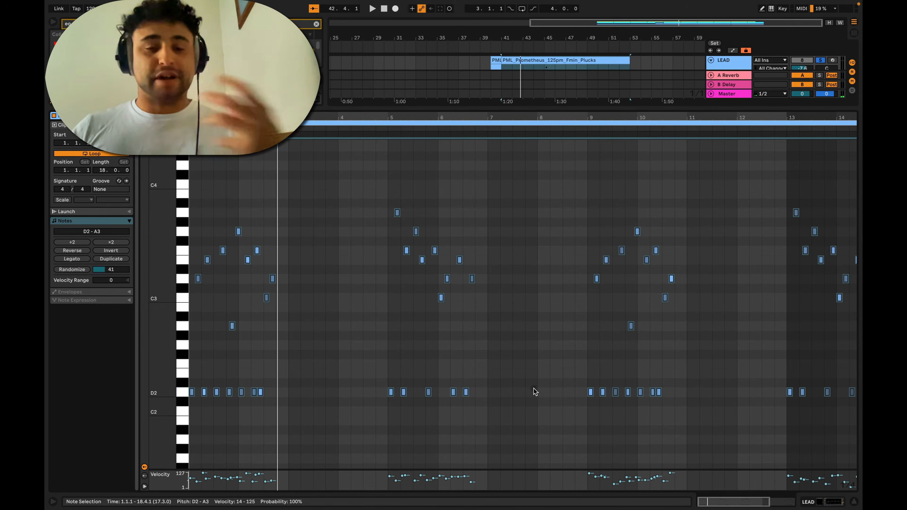
# Step: Show the LEAD track's device chain and select its plucks clip and the LEAD track in the arrangement
pyautogui.click(823, 504)
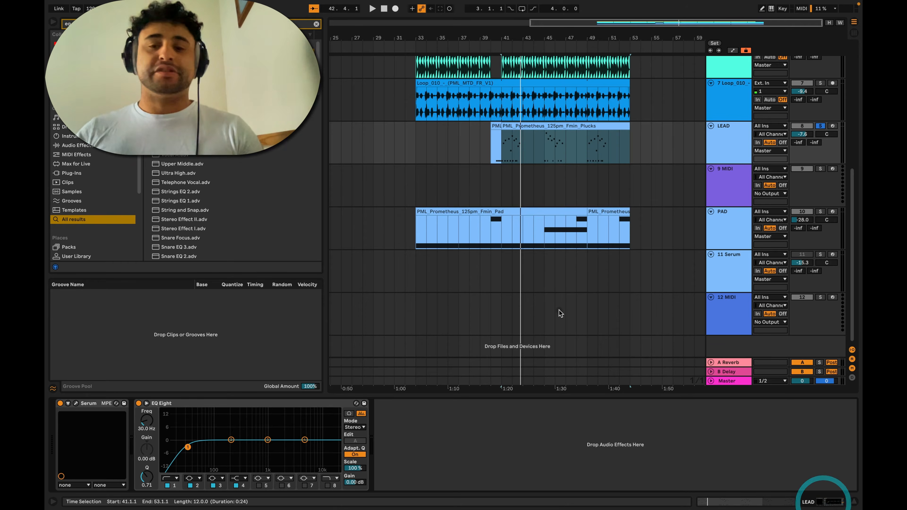
pyautogui.click(565, 126)
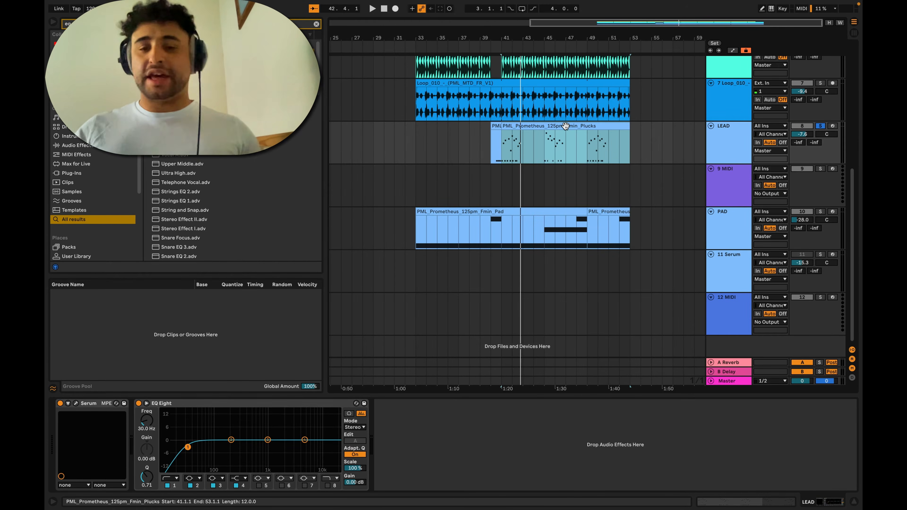
pyautogui.scroll(2, 578, 158)
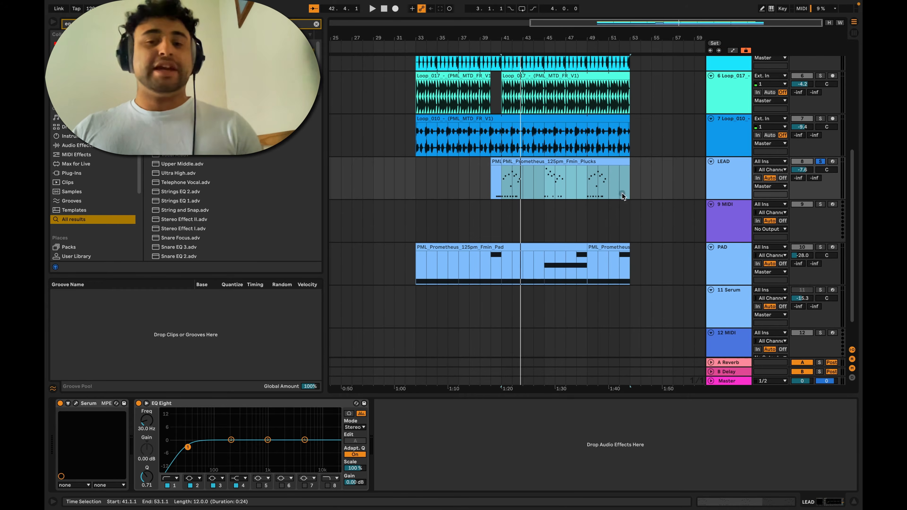
pyautogui.click(726, 187)
pyautogui.click(728, 180)
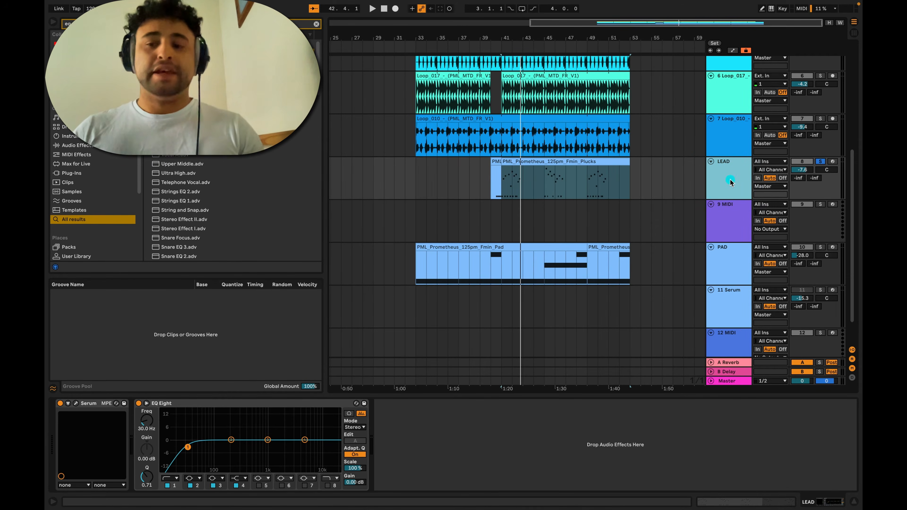
pyautogui.click(730, 181)
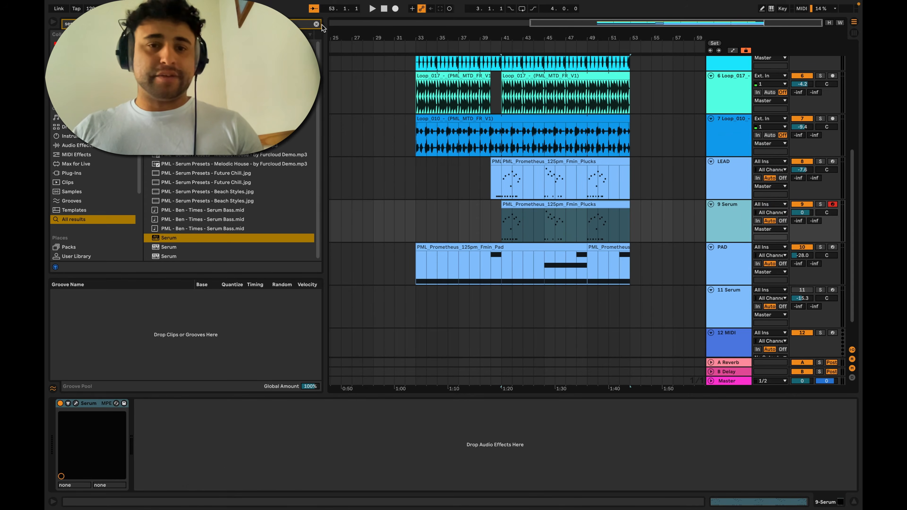
# Step: Search the browser for "eq" and add EQ Eight after Serum on track 9
pyautogui.click(317, 24)
pyautogui.write('eq')
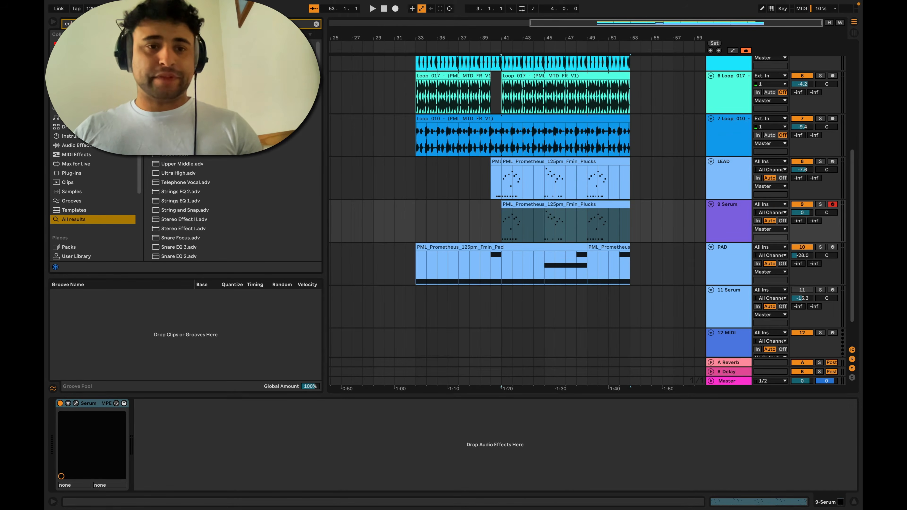
pyautogui.press('Return')
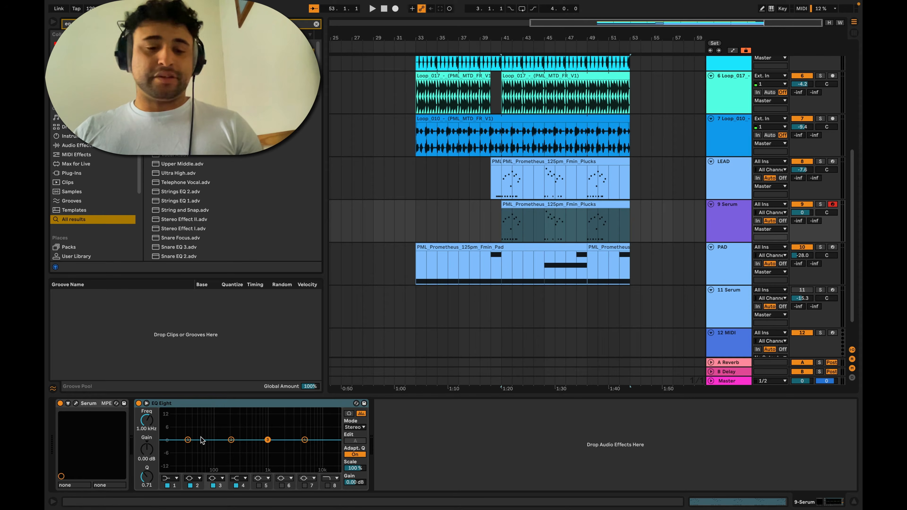
# Step: Open Serum on track 9, enable the Sub oscillator with the pulse waveform at octave -1, and switch off oscillator A
pyautogui.click(76, 404)
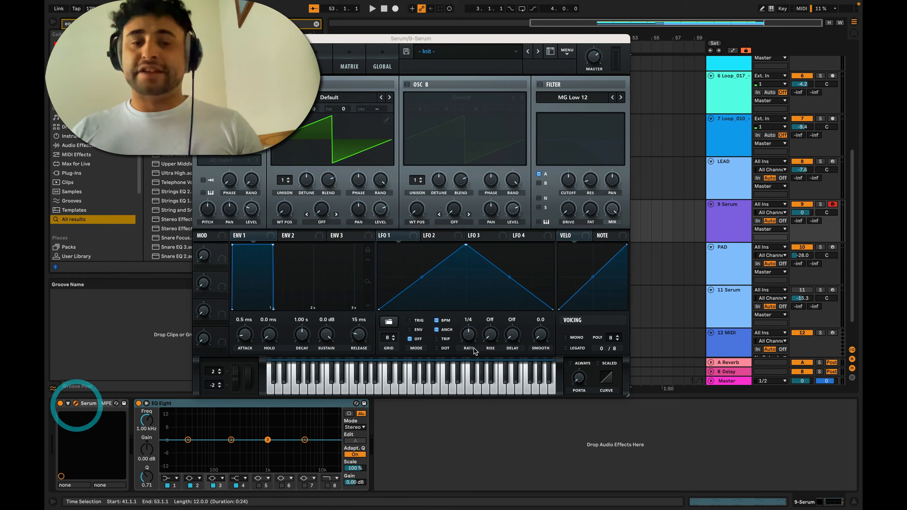
pyautogui.moveTo(421, 41); pyautogui.dragTo(518, 27)
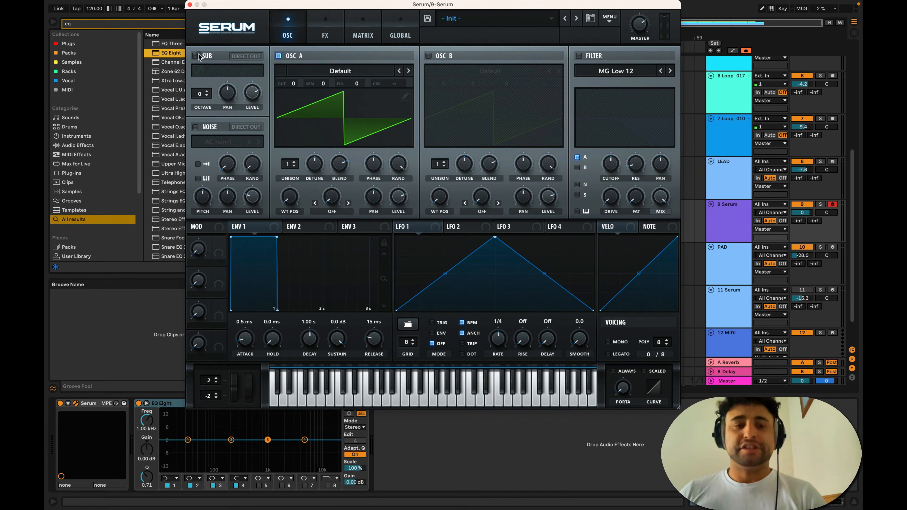
pyautogui.click(196, 56)
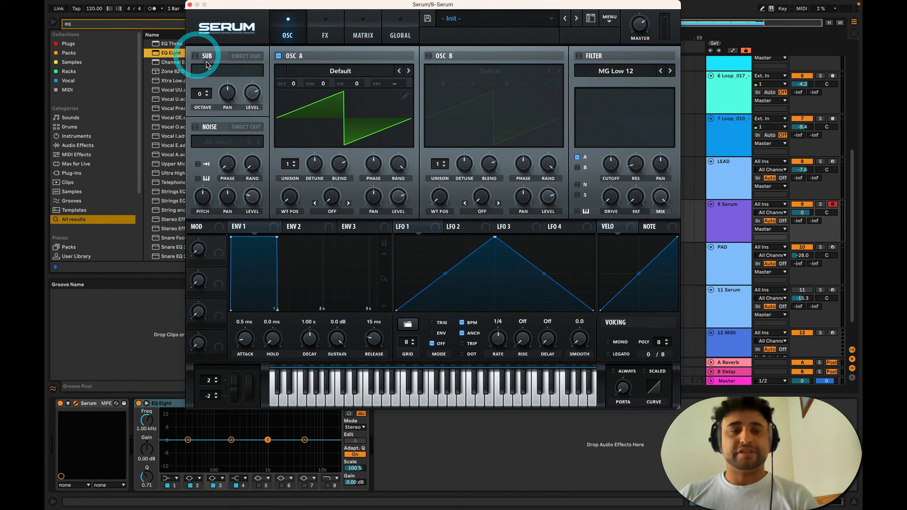
pyautogui.click(279, 56)
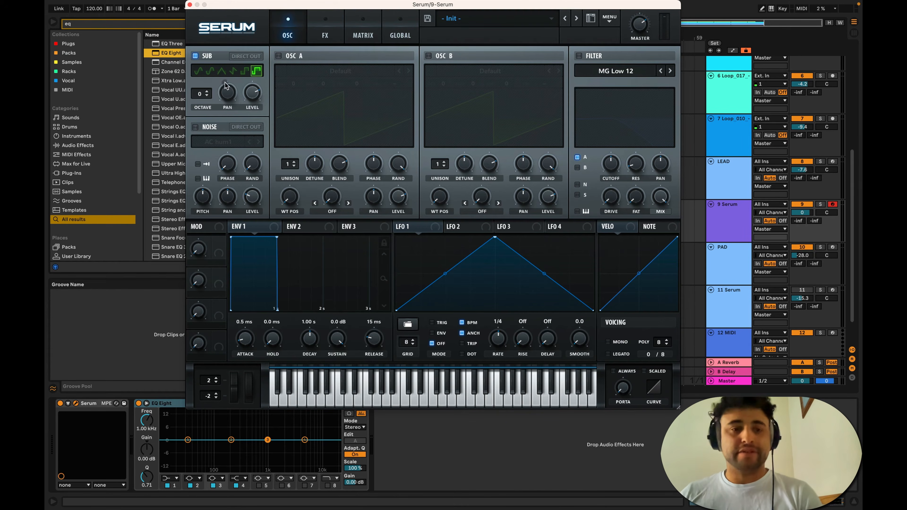
pyautogui.moveTo(199, 95); pyautogui.dragTo(259, 122)
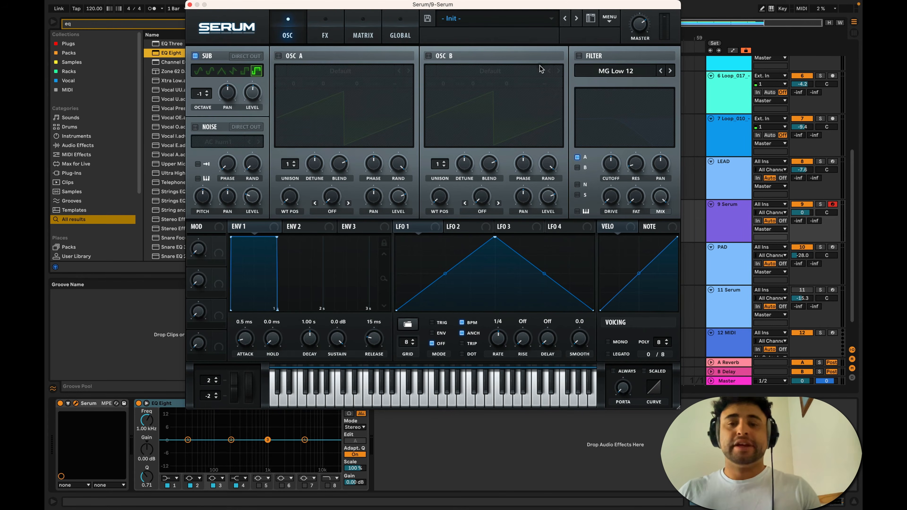
# Step: Enable Serum's MG Low 12 filter and route oscillator B, the noise and the Sub through it
pyautogui.click(579, 56)
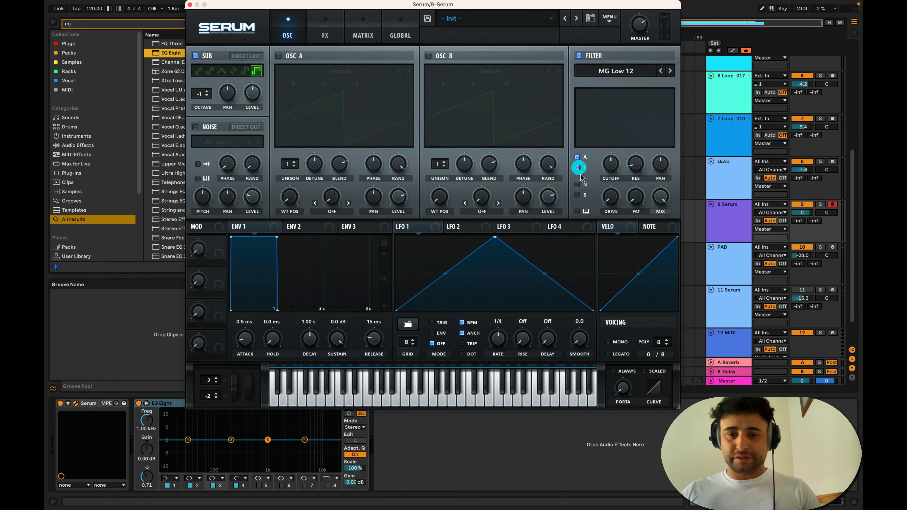
pyautogui.click(577, 167)
pyautogui.click(578, 184)
pyautogui.click(578, 195)
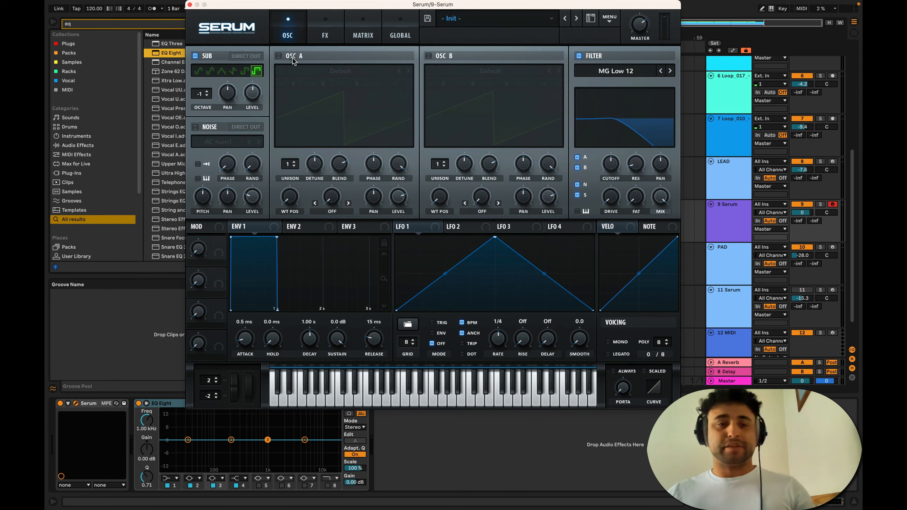
# Step: Switch on oscillator A and load the Ethos wavetable from the Digital category
pyautogui.click(278, 56)
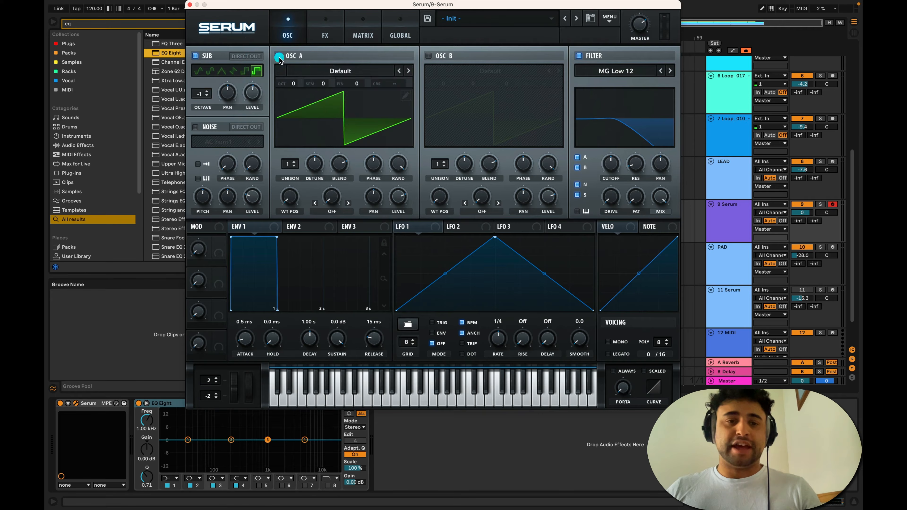
pyautogui.click(341, 72)
pyautogui.moveTo(342, 103)
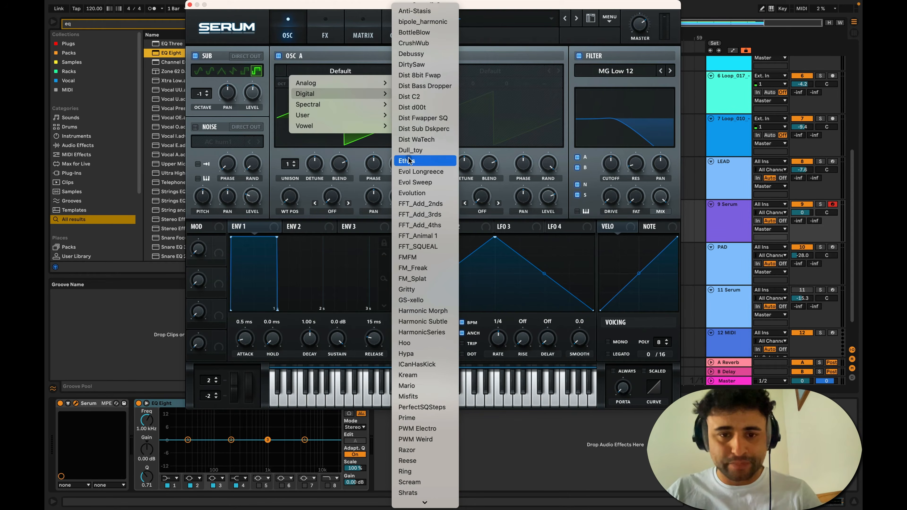
pyautogui.click(411, 162)
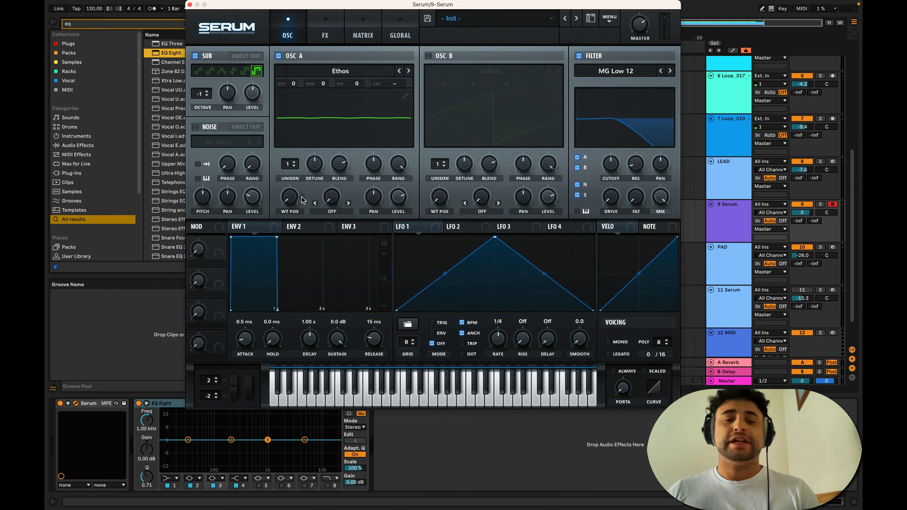
# Step: Raise oscillator A's wavetable position and set its warp mode to Bend +/-
pyautogui.moveTo(296, 201)
pyautogui.mouseDown()
pyautogui.moveTo(292, 182)
pyautogui.moveTo(300, 211)
pyautogui.moveTo(281, 132)
pyautogui.mouseUp()
pyautogui.click(291, 201)
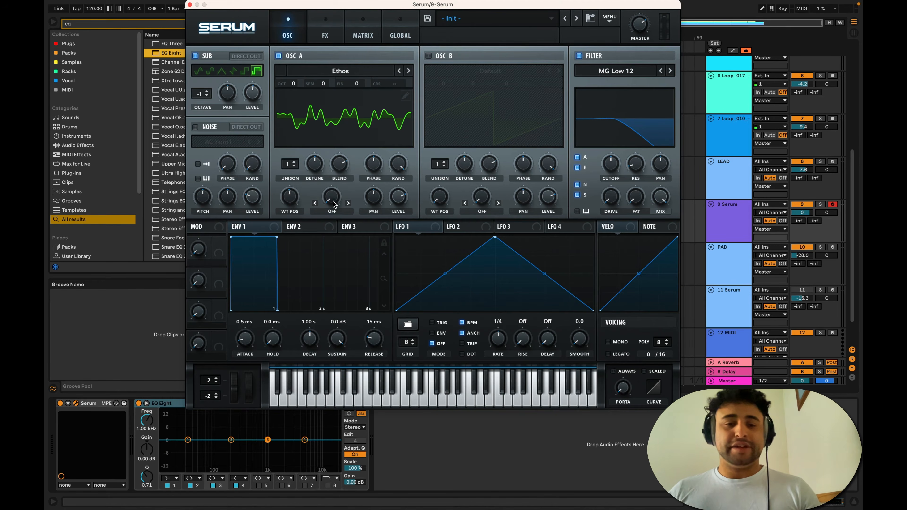
pyautogui.click(332, 213)
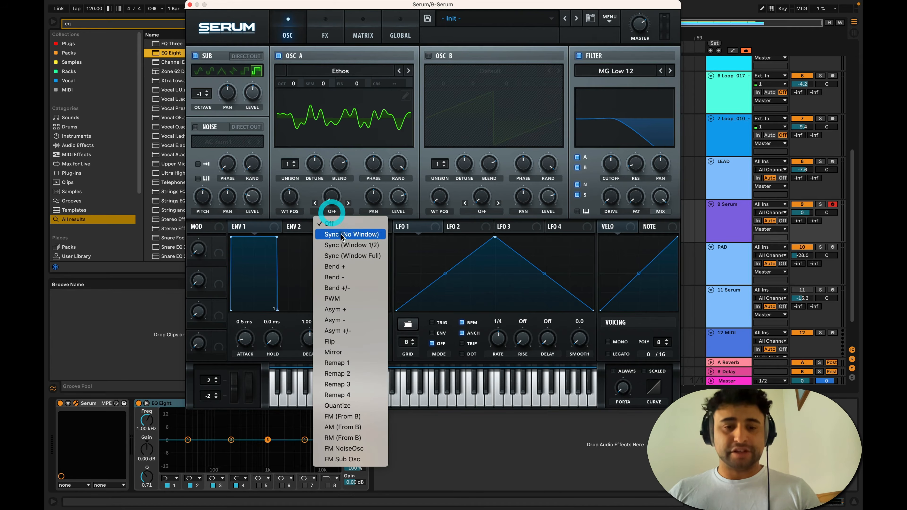
pyautogui.click(346, 291)
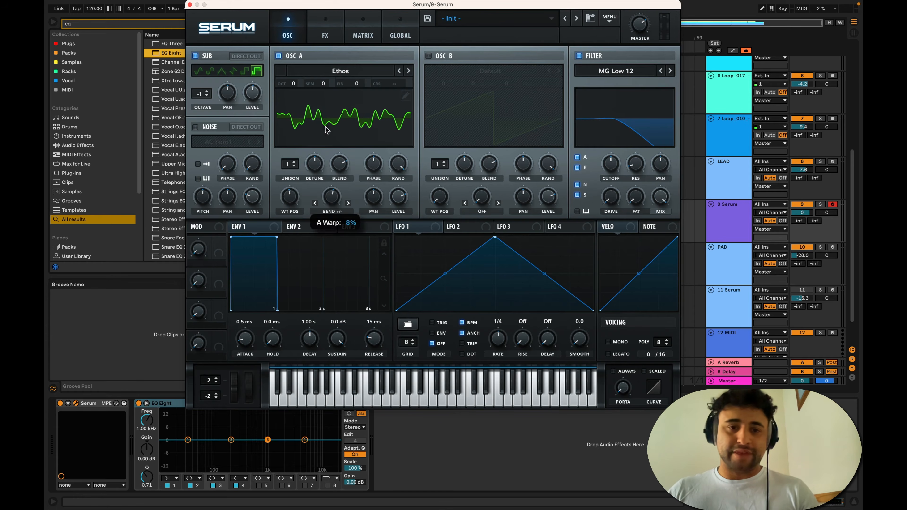
# Step: Try out different Bend +/- warp amounts on oscillator A and return the warp to its centre value
pyautogui.moveTo(326, 129); pyautogui.dragTo(329, 135)
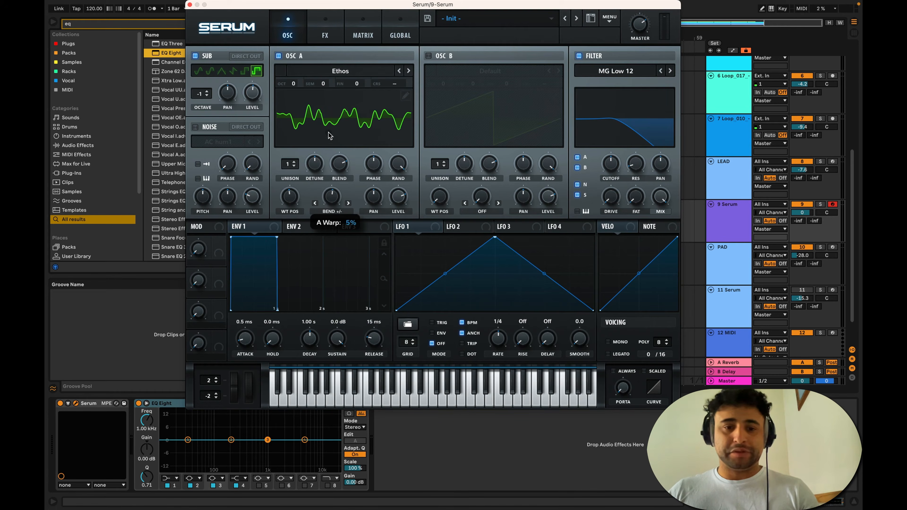
pyautogui.click(331, 145)
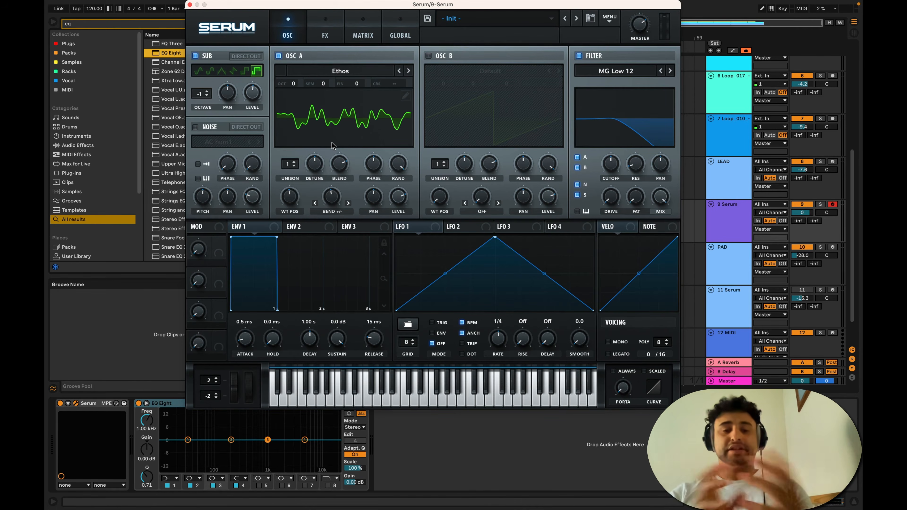
pyautogui.click(325, 198)
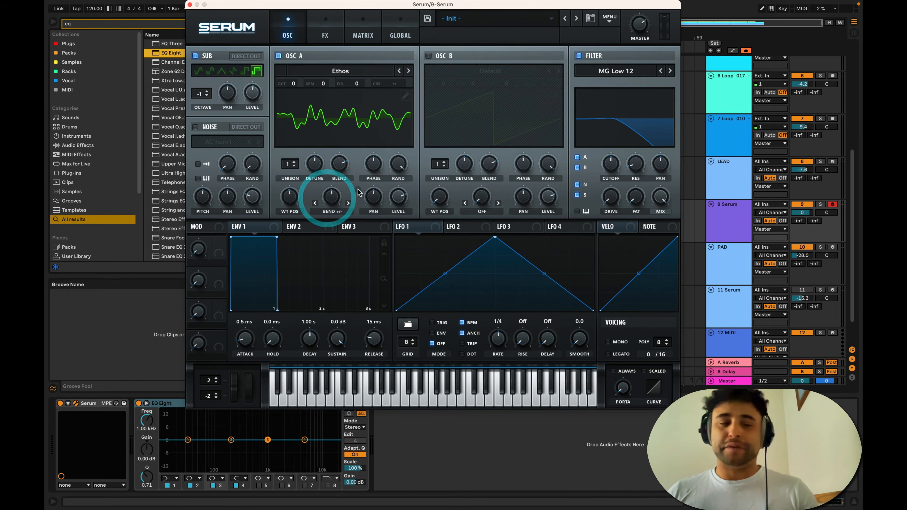
pyautogui.click(330, 194)
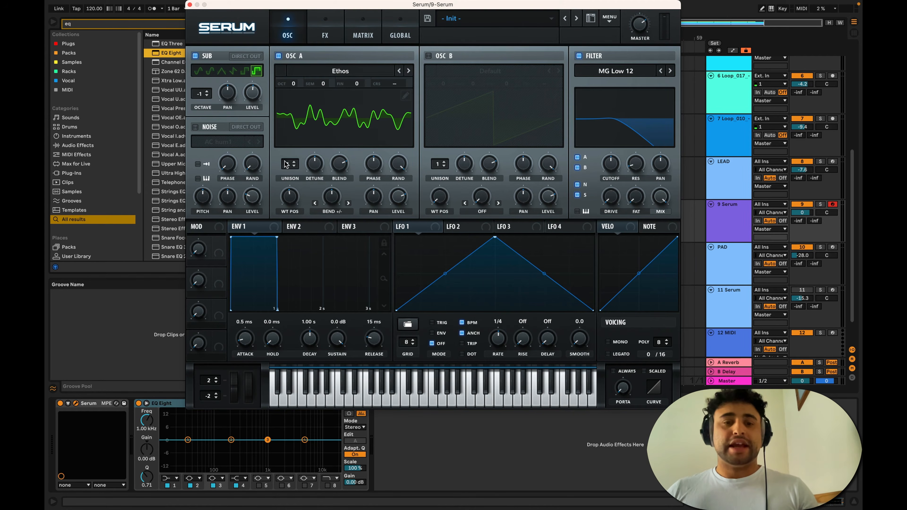
# Step: Set oscillator A's octave to -1 and solo track 9
pyautogui.moveTo(294, 89)
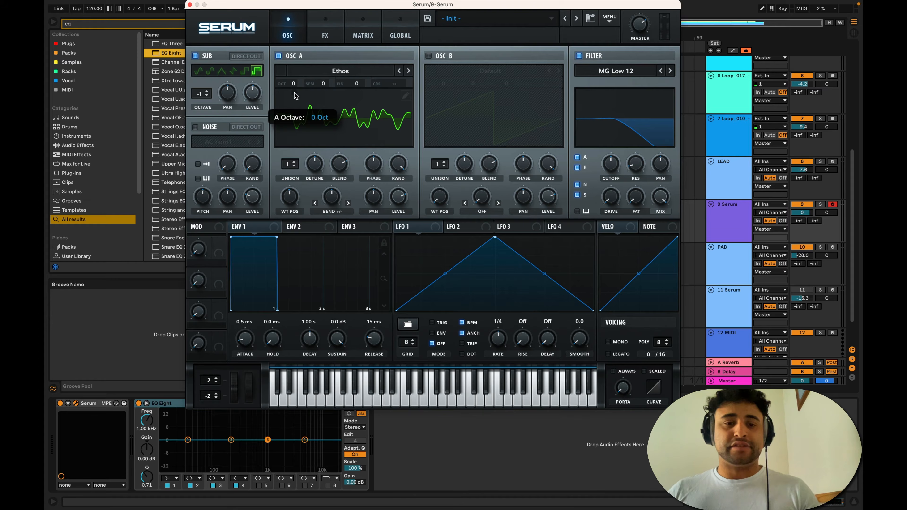
pyautogui.moveTo(294, 95); pyautogui.dragTo(294, 100)
pyautogui.click(820, 204)
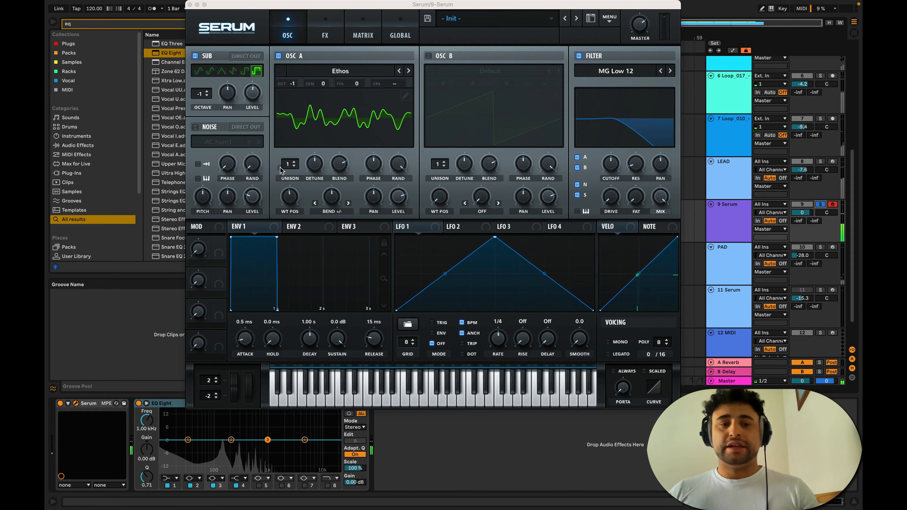
# Step: Set oscillator A's unison to 2 voices and lower its detune
pyautogui.moveTo(287, 153); pyautogui.dragTo(289, 145)
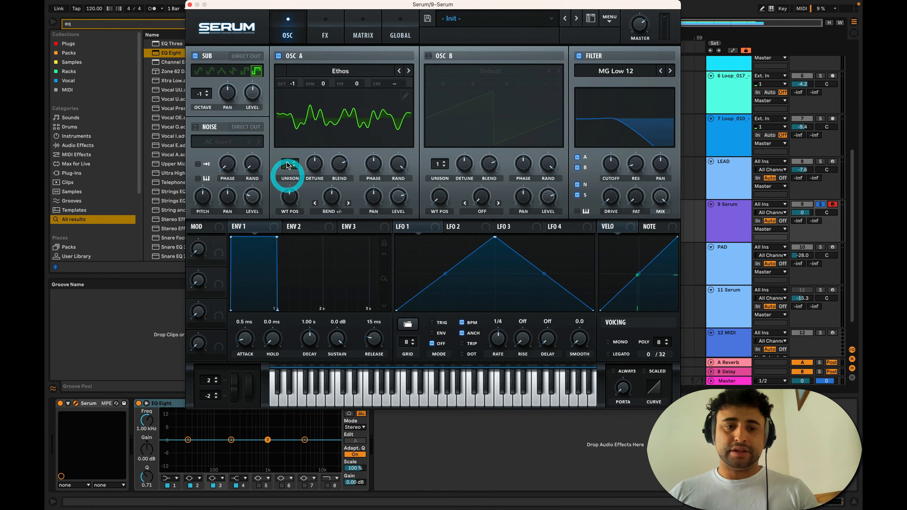
pyautogui.moveTo(288, 166); pyautogui.dragTo(320, 193)
pyautogui.click(321, 193)
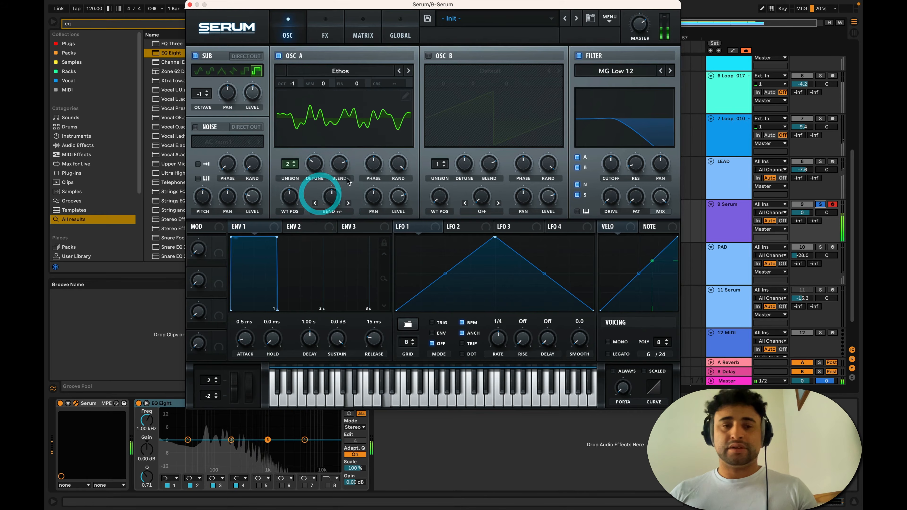
# Step: Switch oscillator A off and on repeatedly to compare the sound with and without it, leaving it on
pyautogui.click(278, 56)
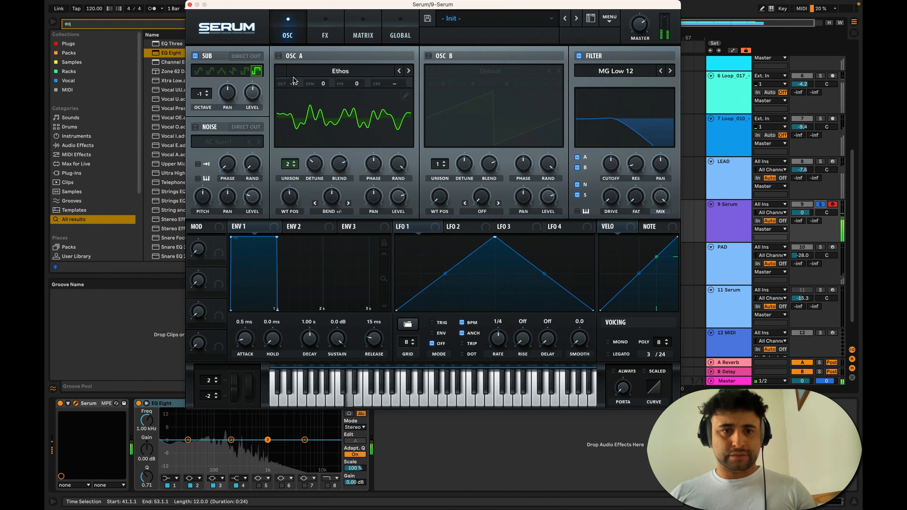
pyautogui.click(279, 57)
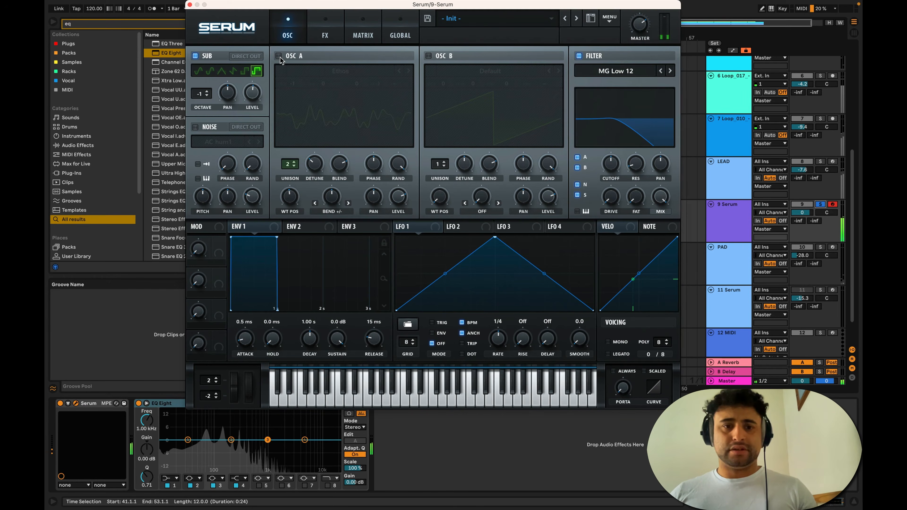
pyautogui.click(279, 56)
pyautogui.click(279, 57)
pyautogui.click(280, 56)
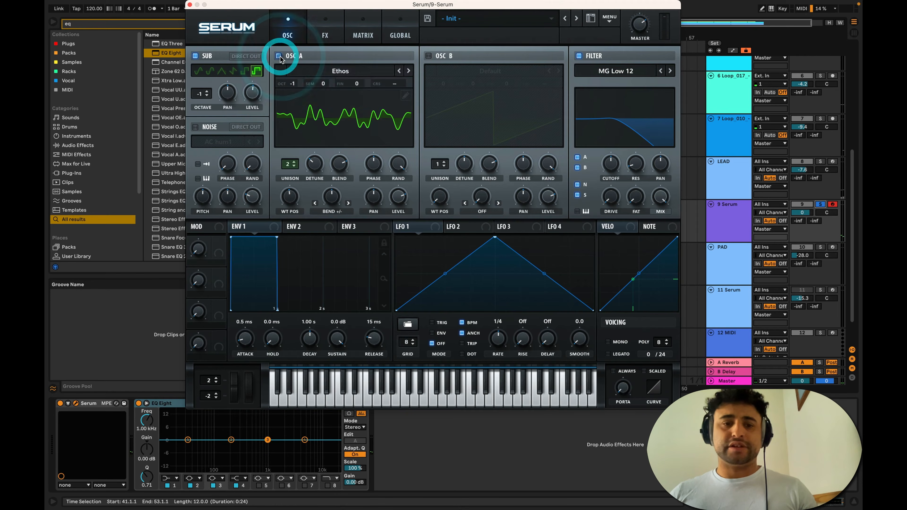
pyautogui.click(279, 56)
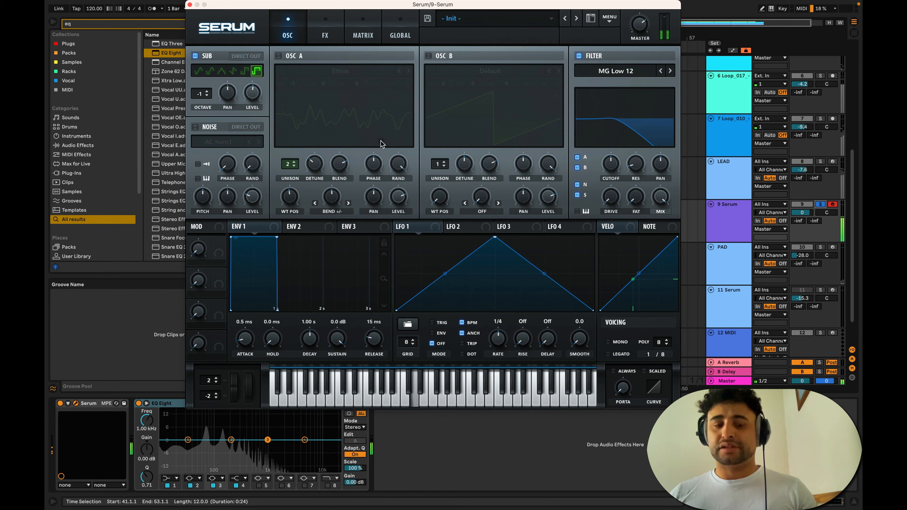
pyautogui.click(278, 56)
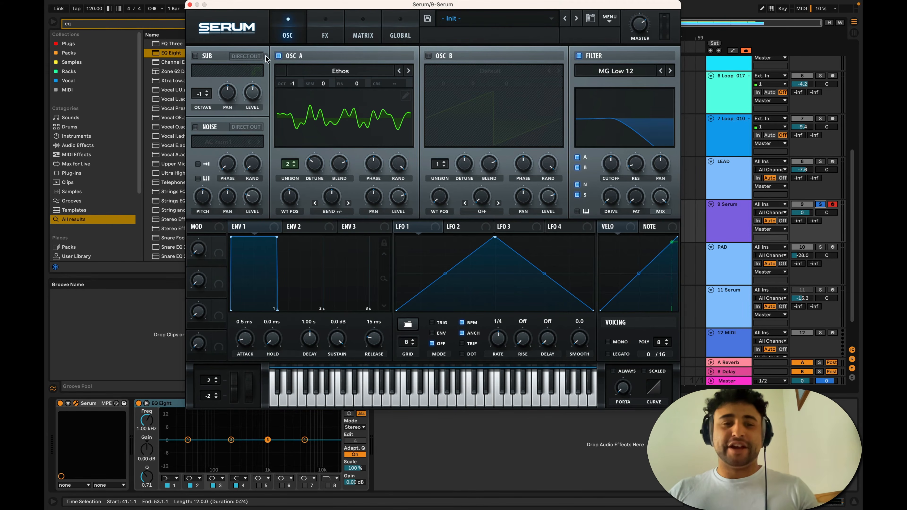
# Step: Enable oscillator B with the Basic_Cjw wavetable from the Analog category and raise its wavetable position
pyautogui.click(428, 56)
pyautogui.click(490, 71)
pyautogui.moveTo(489, 83)
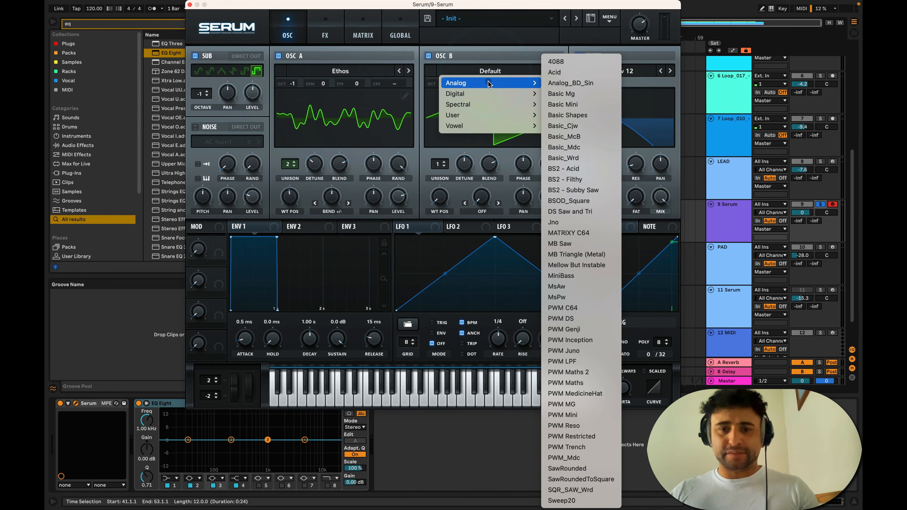
pyautogui.click(582, 127)
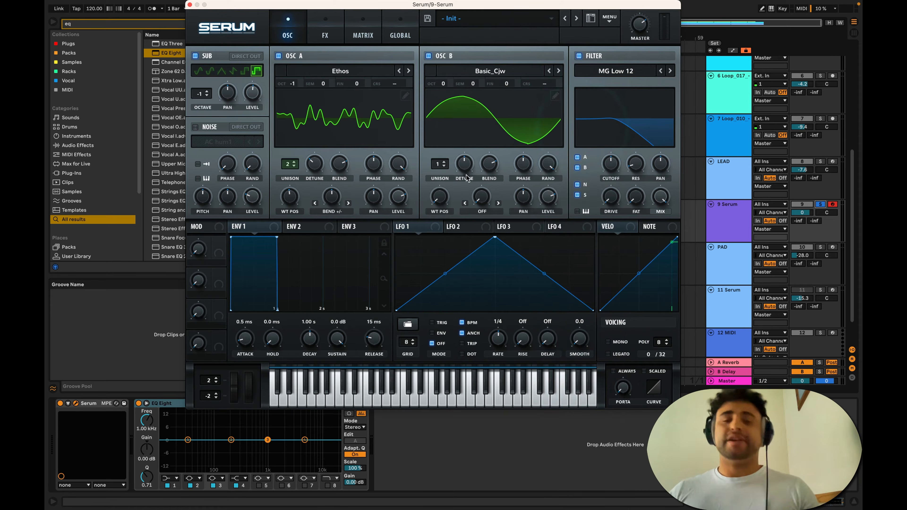
pyautogui.moveTo(450, 196)
pyautogui.mouseDown()
pyautogui.moveTo(450, 164)
pyautogui.moveTo(442, 196)
pyautogui.mouseUp()
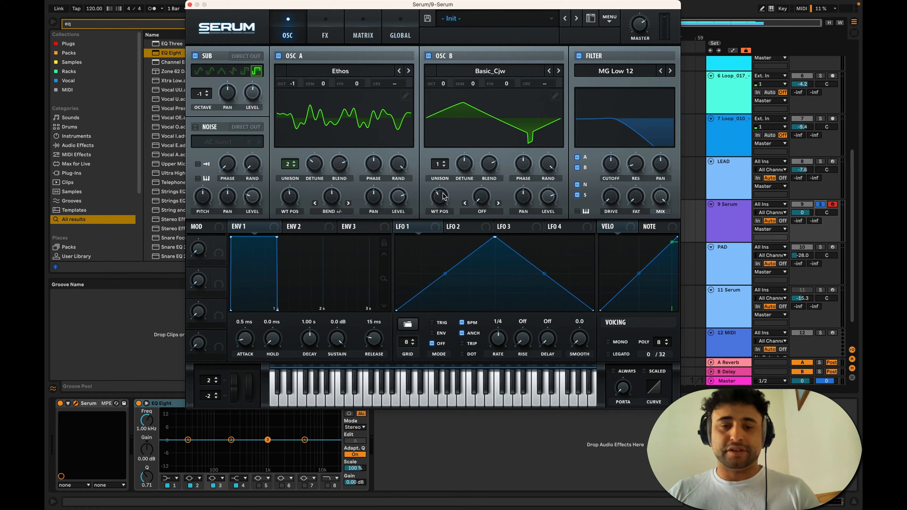
pyautogui.moveTo(444, 197)
pyautogui.mouseDown()
pyautogui.moveTo(441, 152)
pyautogui.moveTo(440, 214)
pyautogui.mouseUp()
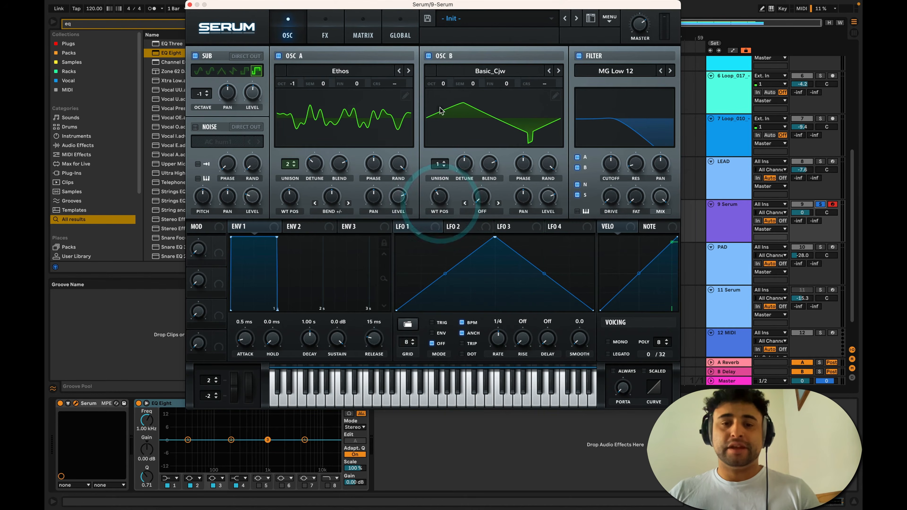
# Step: Set oscillator B's unison to 5 voices and its octave to -1
pyautogui.moveTo(438, 164); pyautogui.dragTo(439, 140)
pyautogui.click(442, 132)
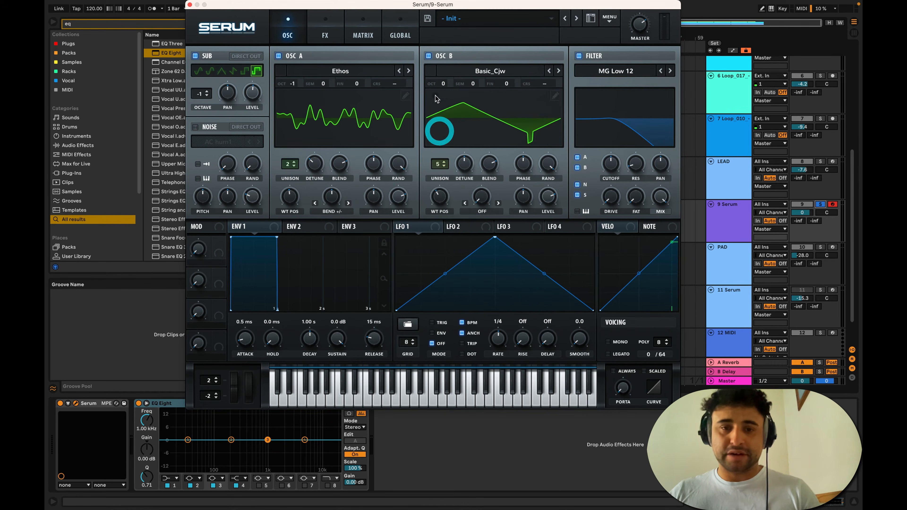
pyautogui.click(444, 98)
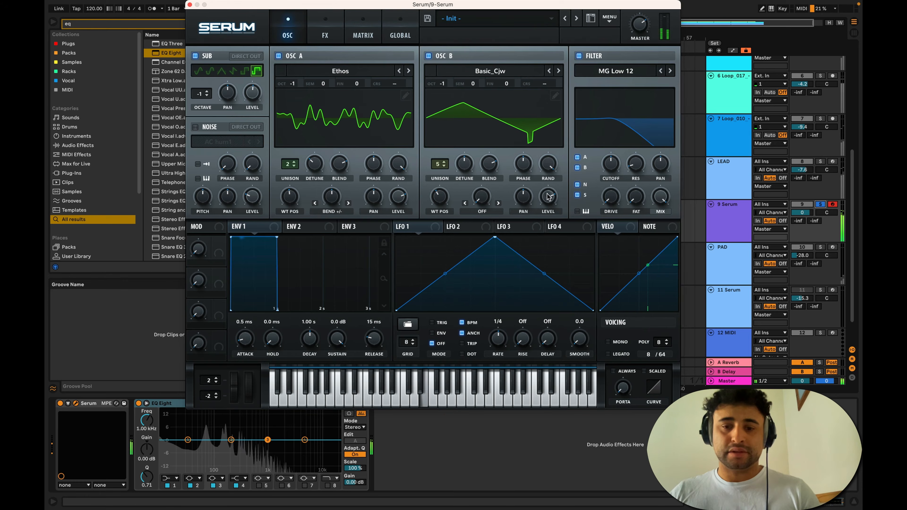
# Step: Lower oscillator A's level and set track 9's mixer volume to -6.2 dB
pyautogui.moveTo(397, 201)
pyautogui.moveTo(399, 226); pyautogui.dragTo(400, 232)
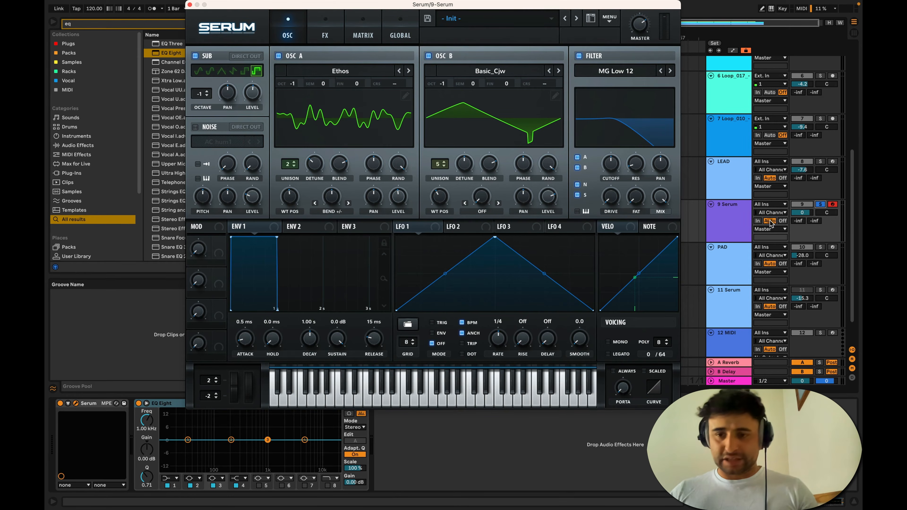
pyautogui.click(802, 212)
pyautogui.moveTo(803, 212); pyautogui.dragTo(801, 214)
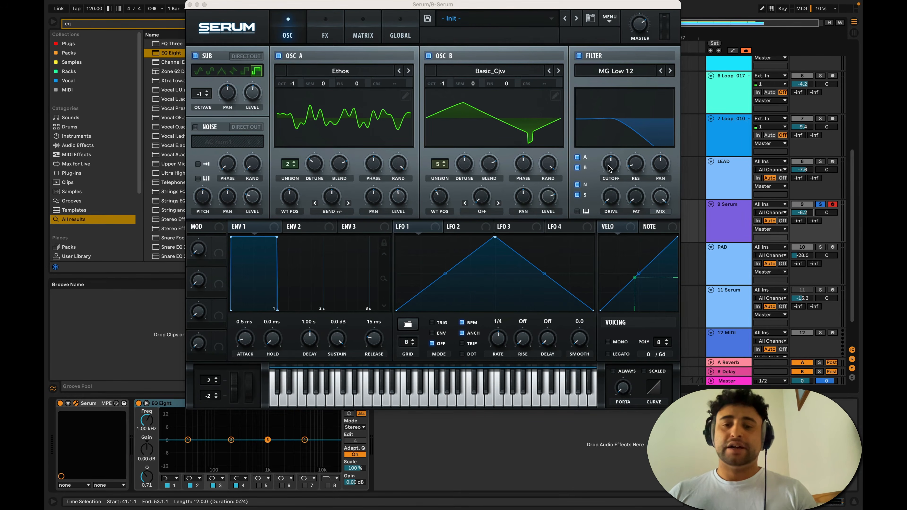
# Step: Lower the filter cutoff and shape Env 1 into a pluck with 516 ms decay, -35.0 dB sustain and 280 ms release
pyautogui.moveTo(609, 169); pyautogui.dragTo(610, 194)
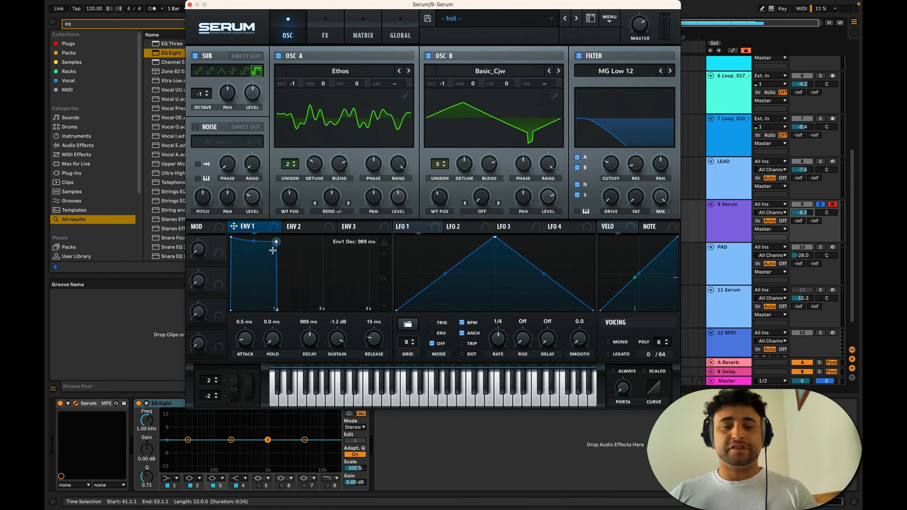
pyautogui.moveTo(273, 250); pyautogui.dragTo(256, 300)
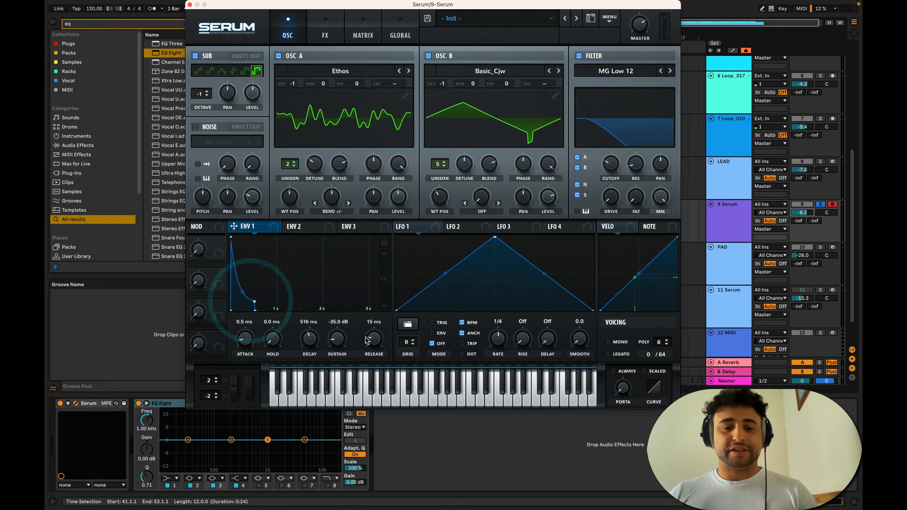
pyautogui.moveTo(369, 339); pyautogui.dragTo(368, 327)
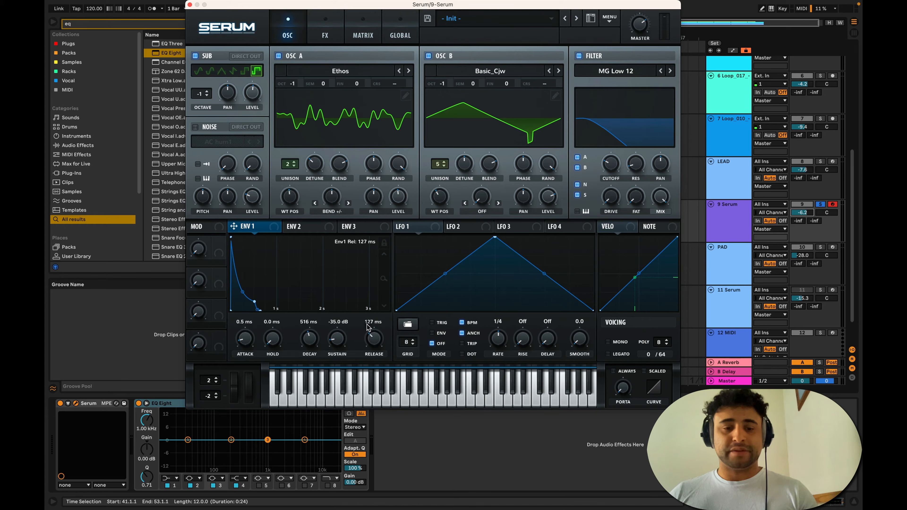
pyautogui.click(242, 301)
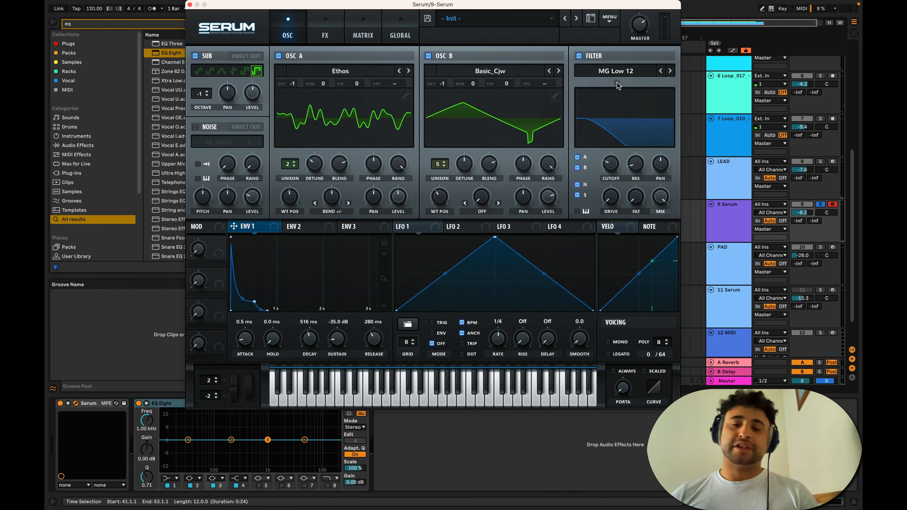
# Step: Shape Env 2 with 813 ms decay, 10.26% sustain and 900 ms release, and assign it to modulate the filter cutoff
pyautogui.click(304, 226)
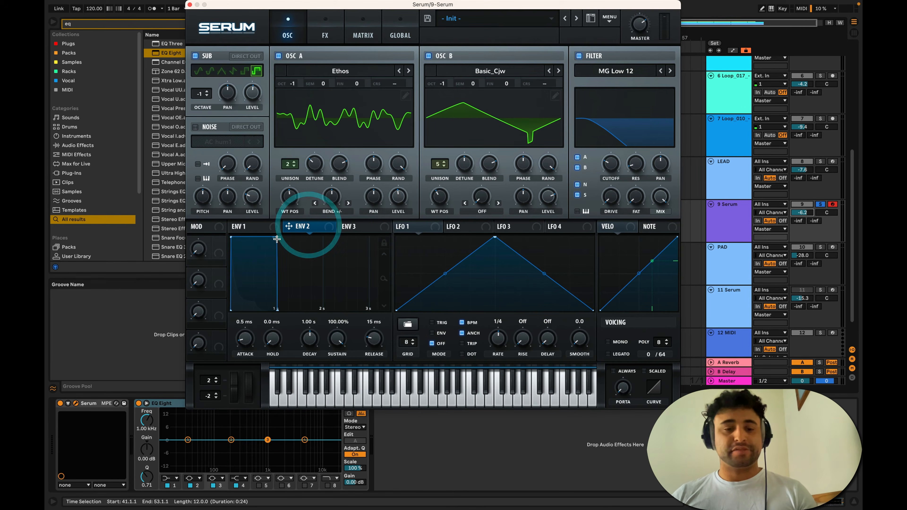
pyautogui.moveTo(247, 308); pyautogui.dragTo(252, 309)
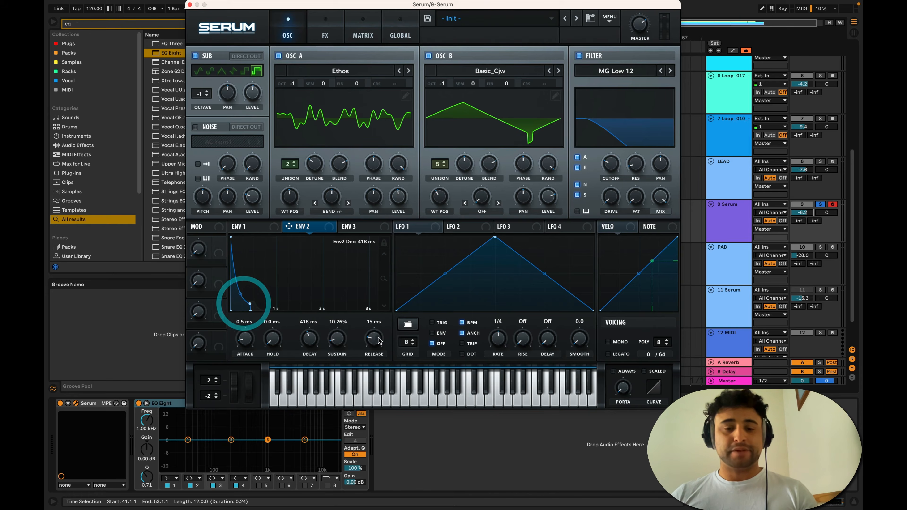
pyautogui.moveTo(309, 345); pyautogui.dragTo(310, 339)
pyautogui.click(309, 339)
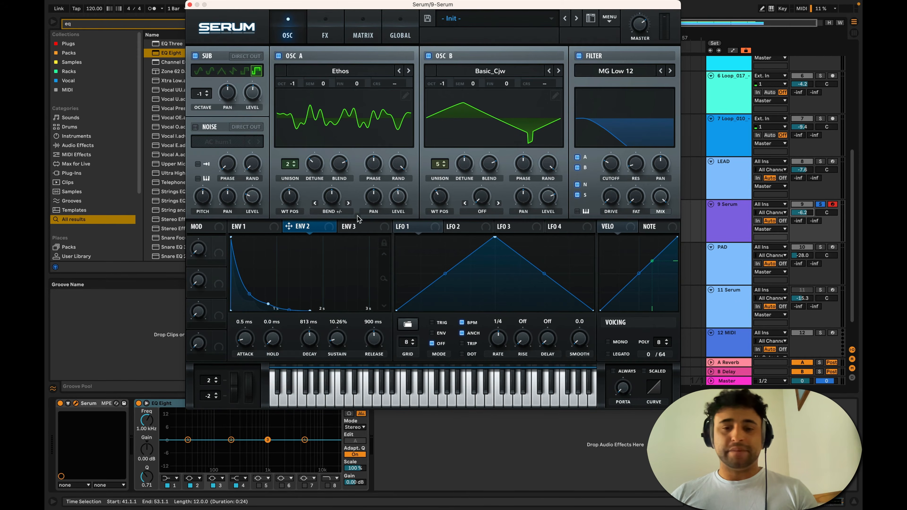
pyautogui.moveTo(606, 160); pyautogui.dragTo(607, 180)
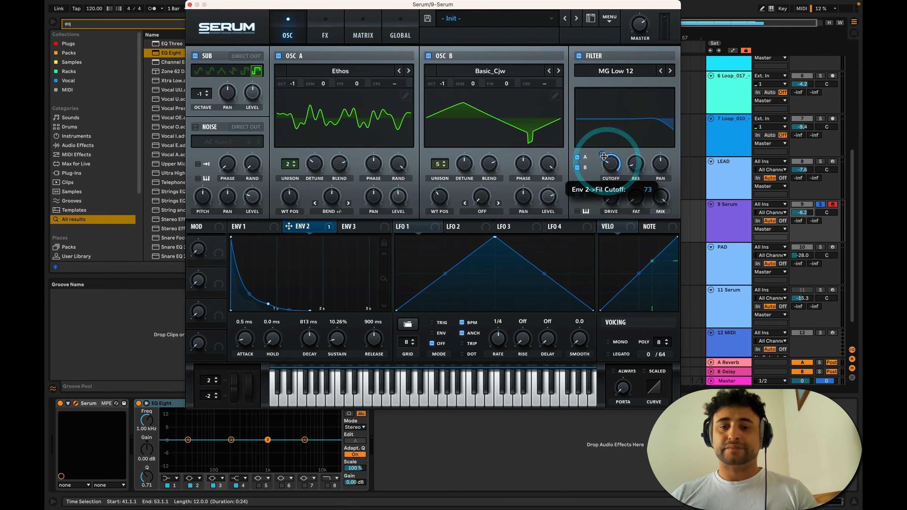
pyautogui.click(607, 179)
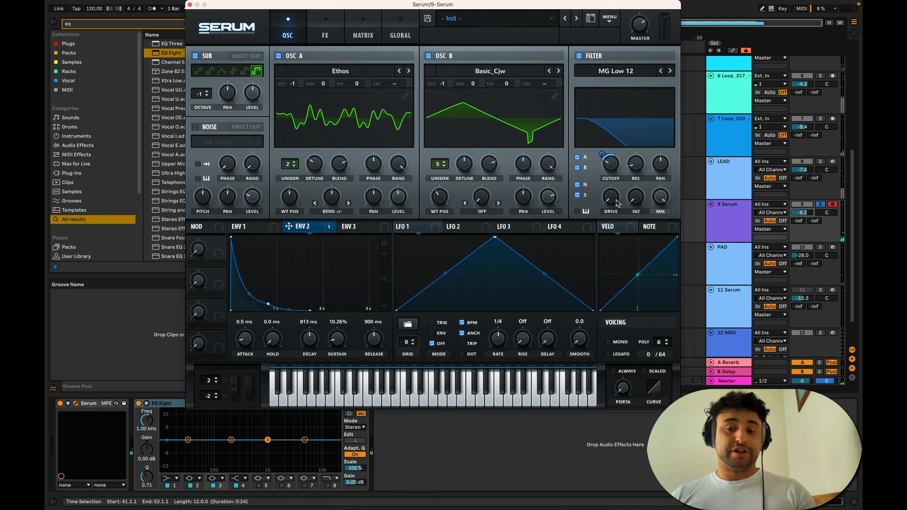
# Step: Raise the filter drive to about 29% and fine-tune the filter's cutoff and resonance
pyautogui.moveTo(612, 200); pyautogui.dragTo(612, 190)
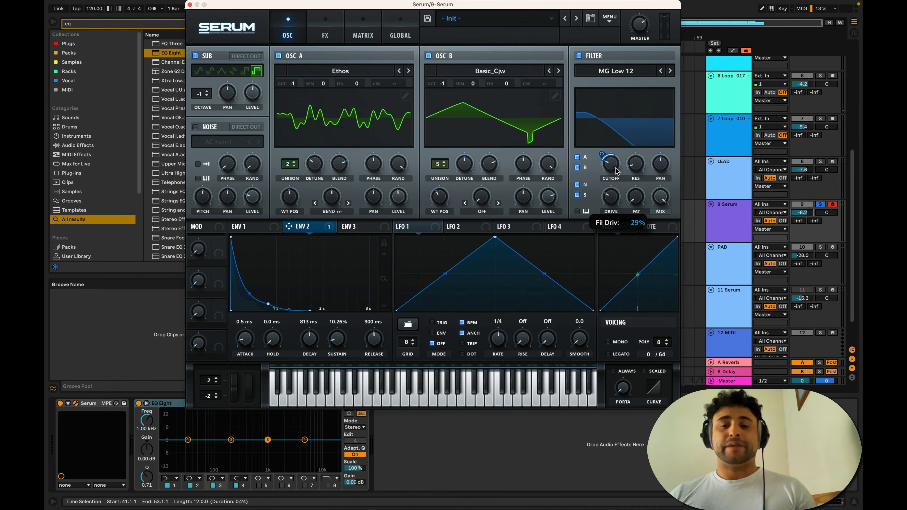
pyautogui.click(609, 164)
pyautogui.click(636, 165)
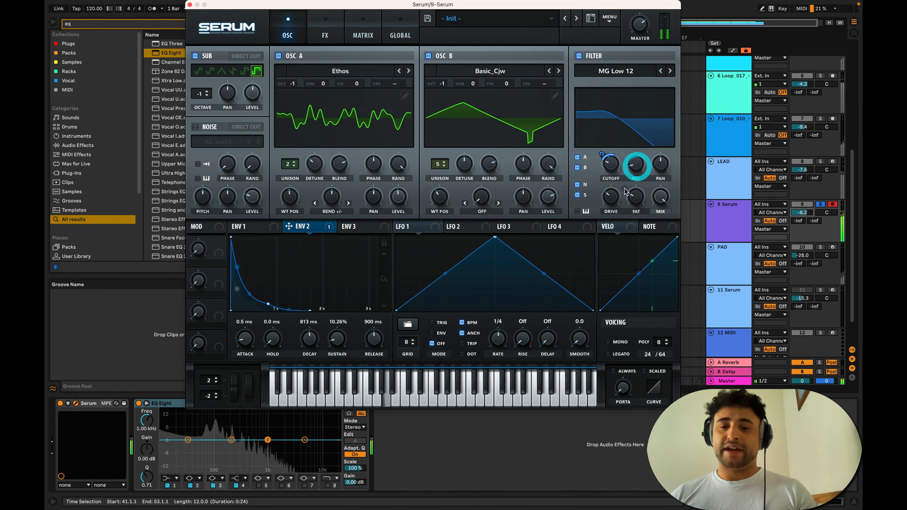
# Step: Fine-tune the filter drive and switch the voicing to mono with always-on portamento at a very short glide time
pyautogui.click(611, 196)
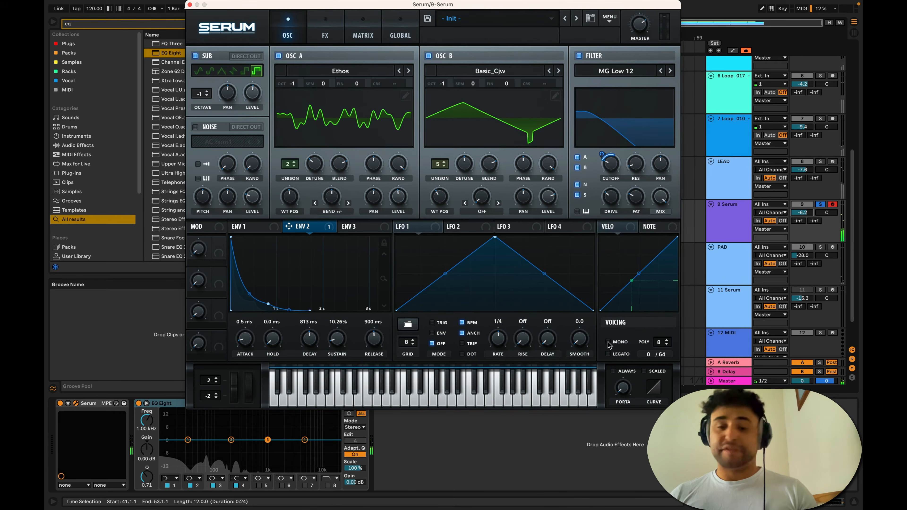
pyautogui.click(609, 343)
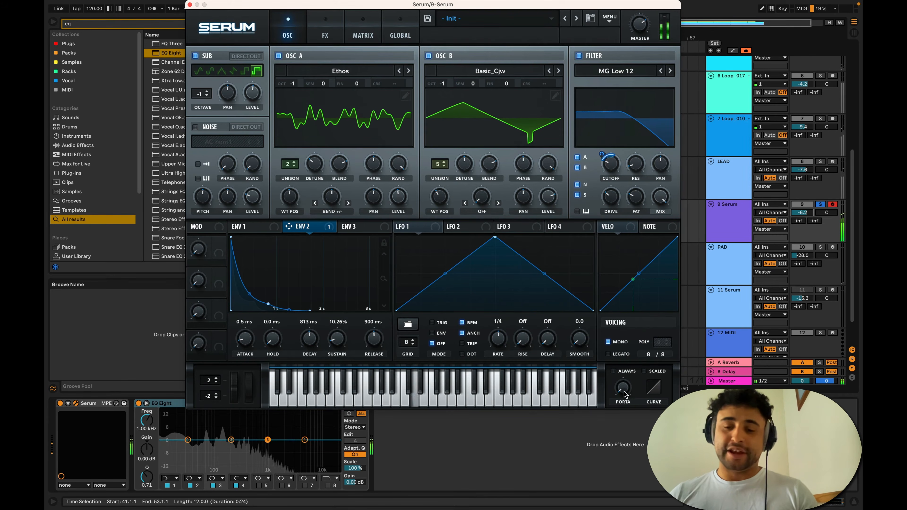
pyautogui.click(623, 372)
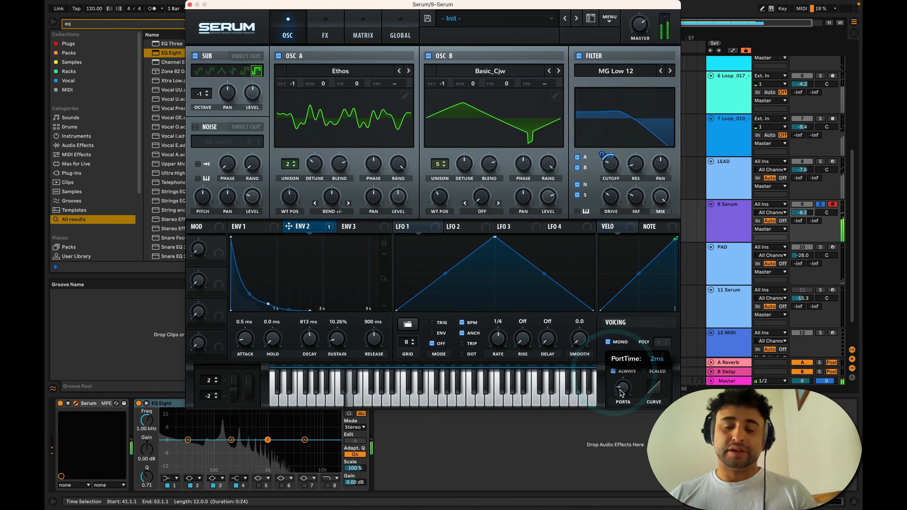
pyautogui.moveTo(620, 391); pyautogui.dragTo(621, 388)
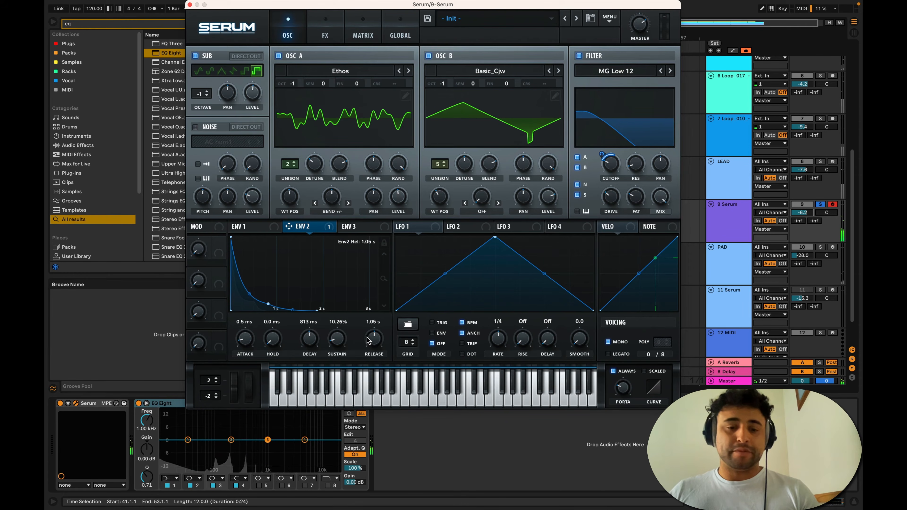
# Step: Lengthen the envelope releases to 1.05 s on Env 2 and 571 ms on Env 1
pyautogui.moveTo(374, 338); pyautogui.dragTo(374, 334)
pyautogui.click(256, 227)
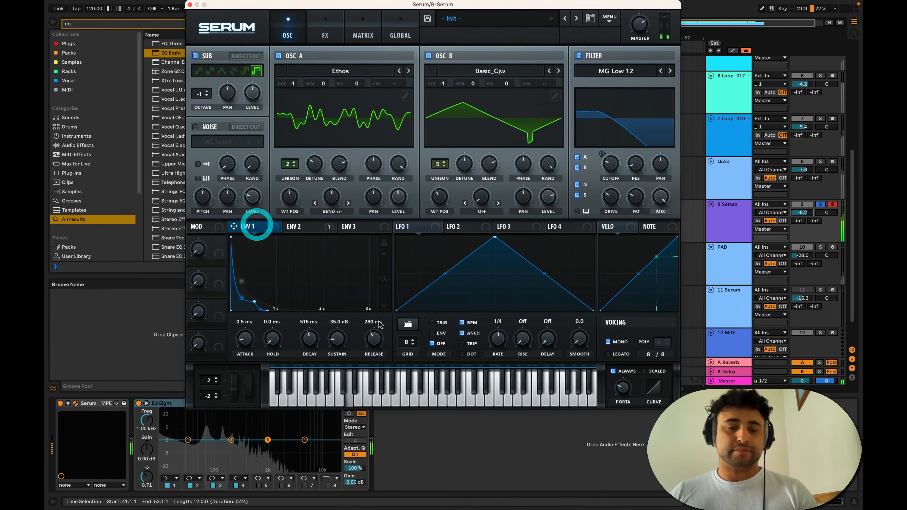
pyautogui.click(380, 340)
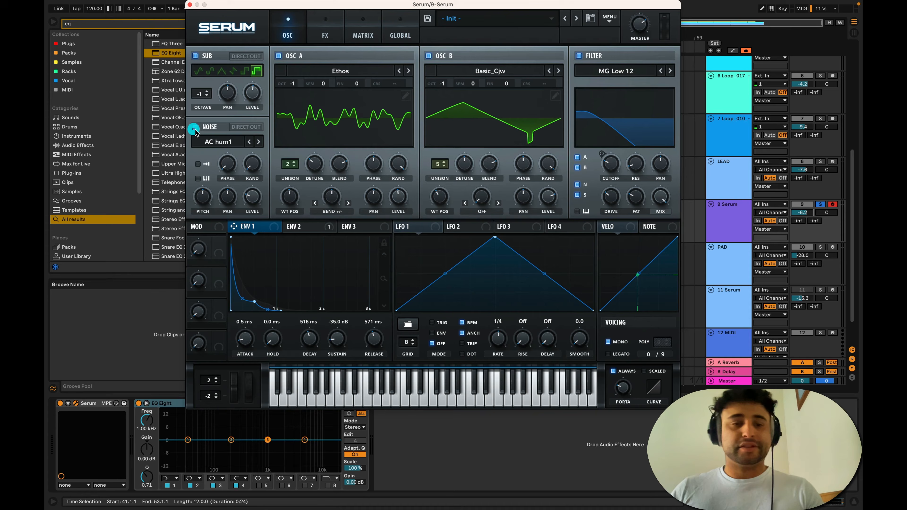
# Step: Enable the noise oscillator with the Analog ARP pink sample in one-shot mode and adjust its level
pyautogui.click(221, 141)
pyautogui.moveTo(219, 154)
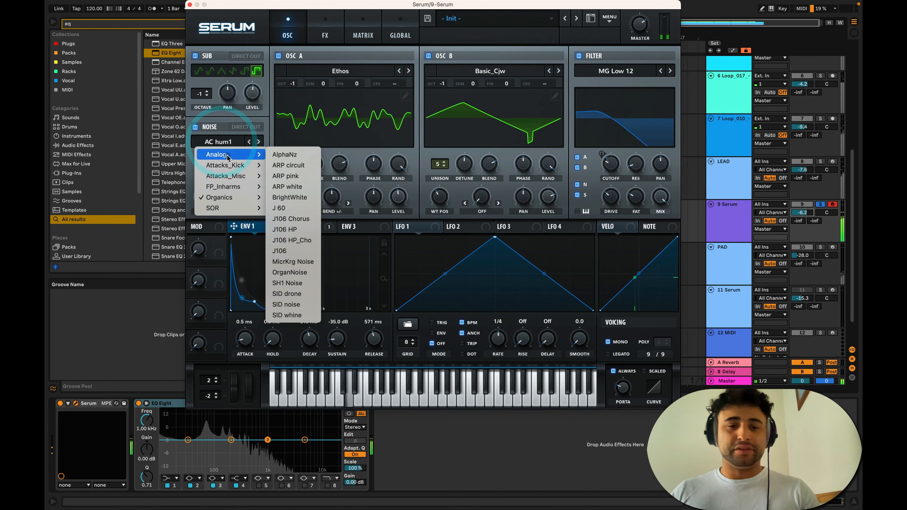
pyautogui.click(296, 176)
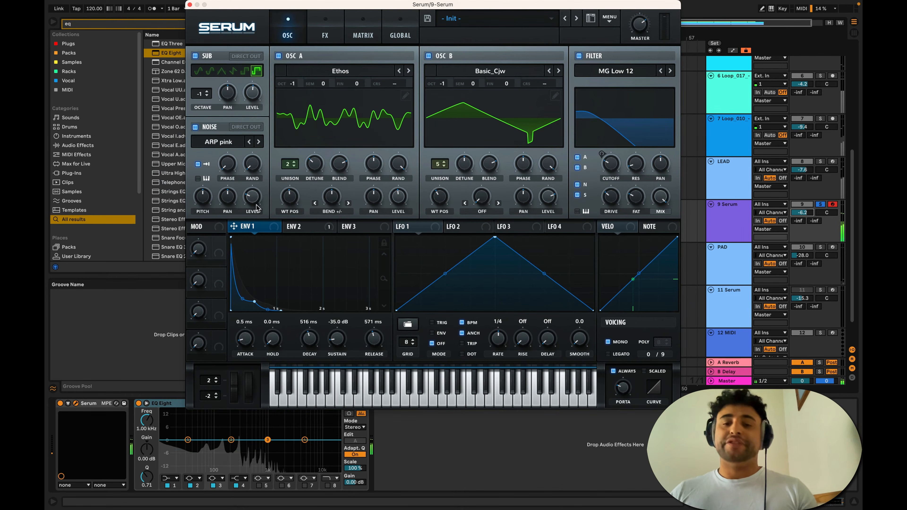
pyautogui.moveTo(257, 204)
pyautogui.moveTo(258, 202); pyautogui.dragTo(256, 196)
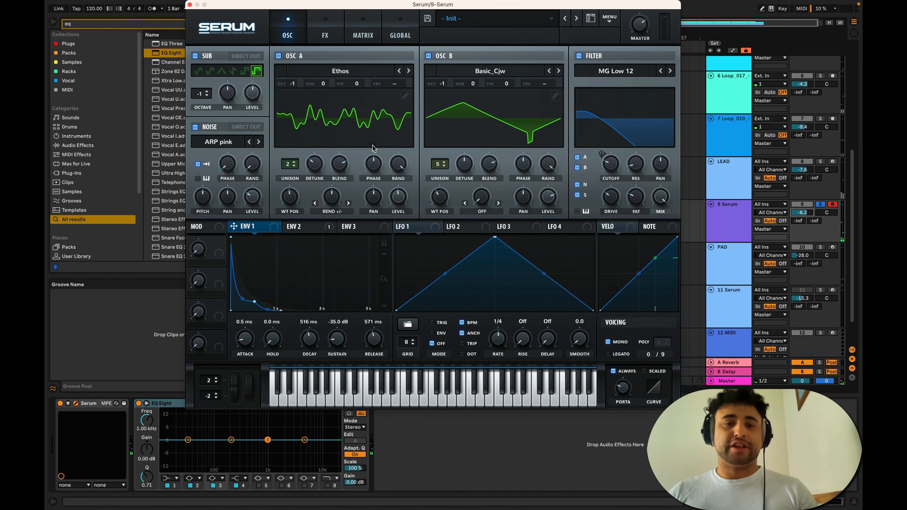
# Step: Add a Diode 2 distortion effect, reduce its mix, compare it with bypass and fine-tune the drive
pyautogui.click(330, 39)
pyautogui.click(201, 75)
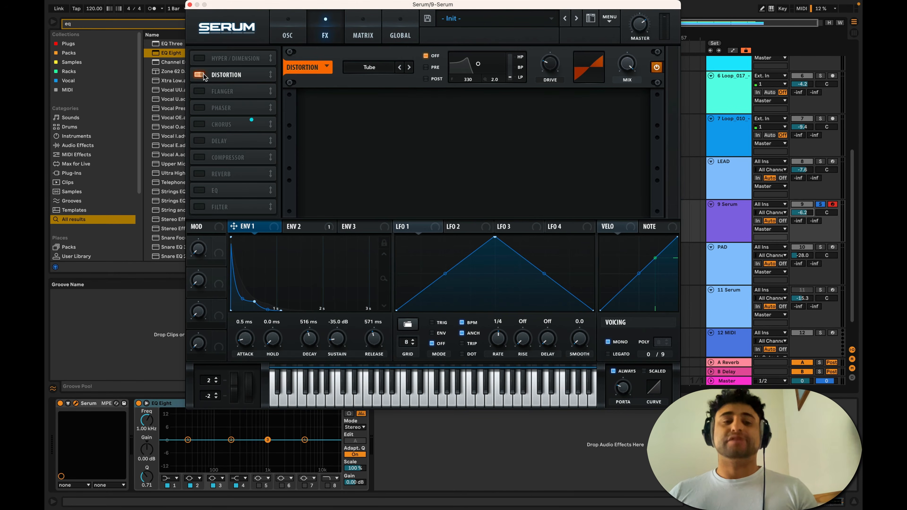
pyautogui.click(371, 67)
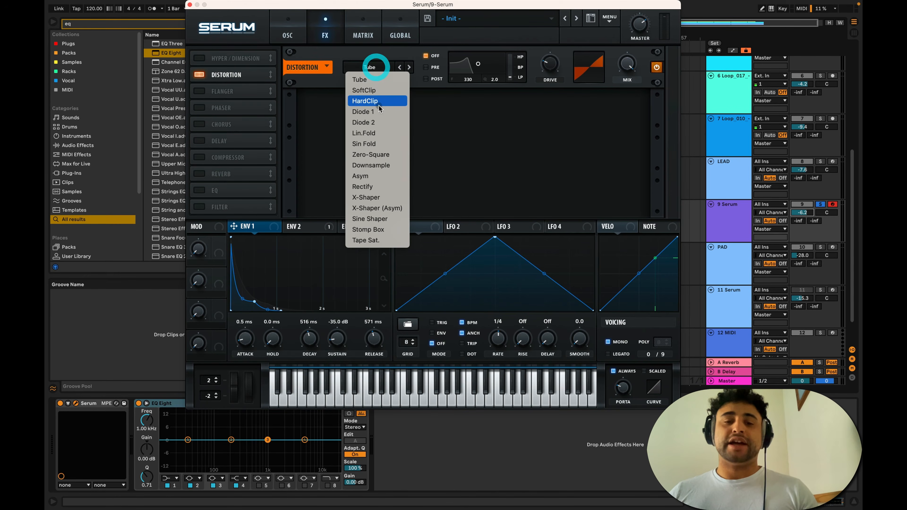
pyautogui.click(372, 121)
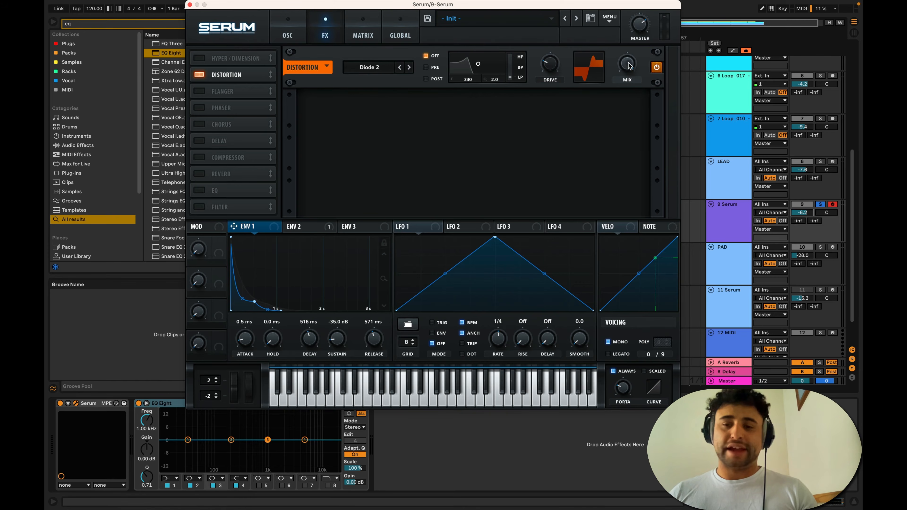
pyautogui.click(636, 153)
pyautogui.click(635, 154)
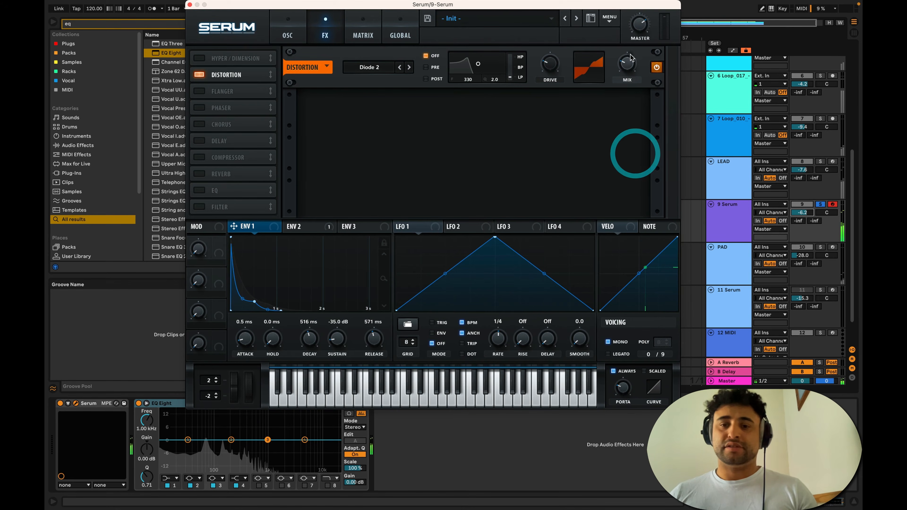
pyautogui.click(657, 68)
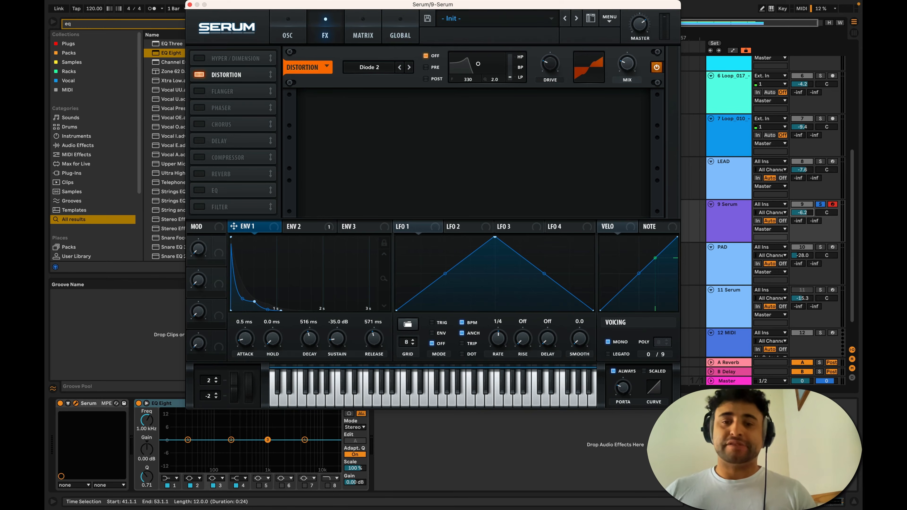
pyautogui.moveTo(561, 32); pyautogui.dragTo(556, 67)
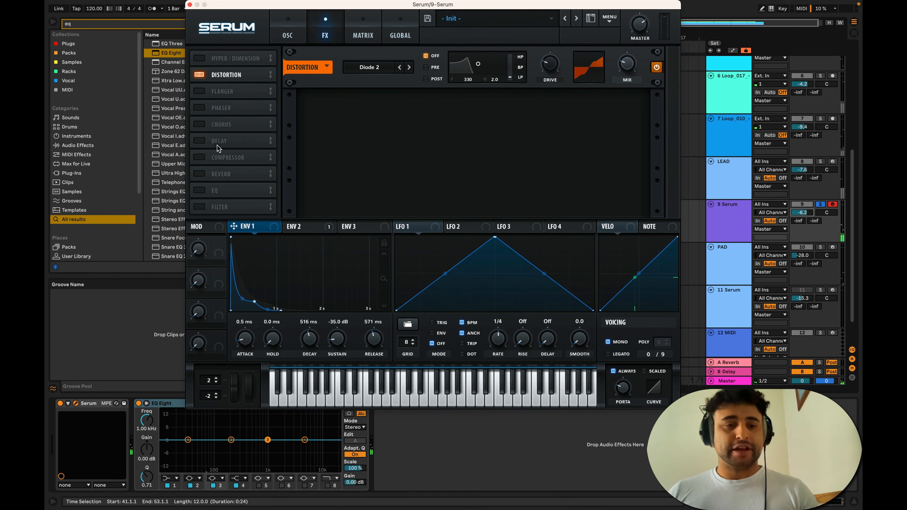
# Step: Add a delay filtered at 2564 Hz with 1.7 bandwidth, adjust its mix and feedback, and offset left to 0.989 and right to 1.016
pyautogui.click(199, 142)
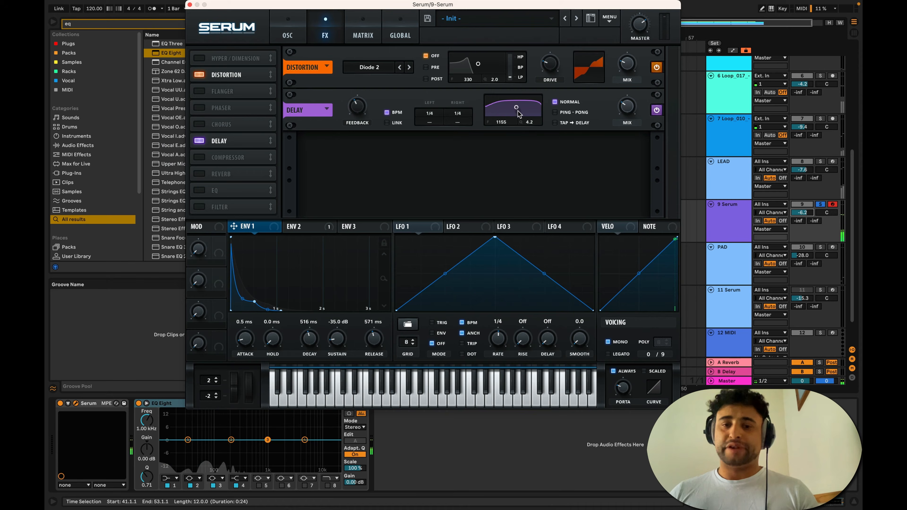
pyautogui.moveTo(518, 114); pyautogui.dragTo(521, 113)
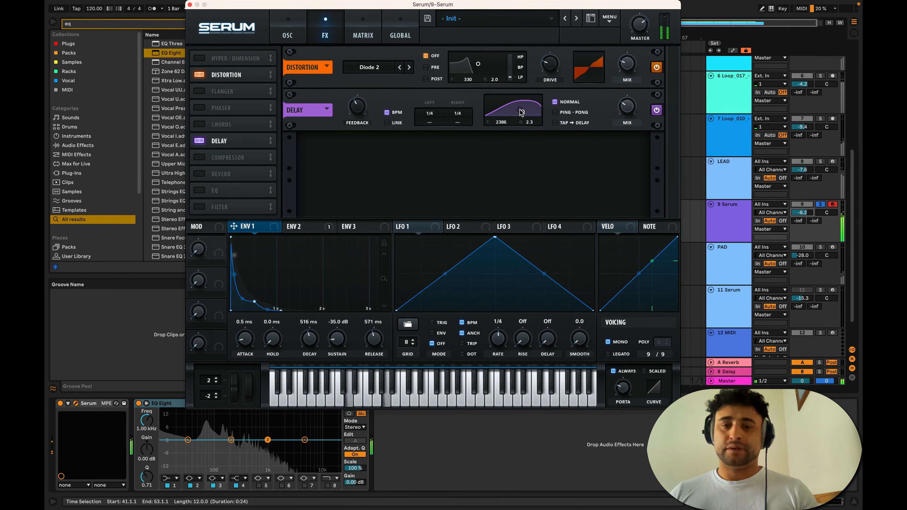
pyautogui.moveTo(521, 112); pyautogui.dragTo(523, 113)
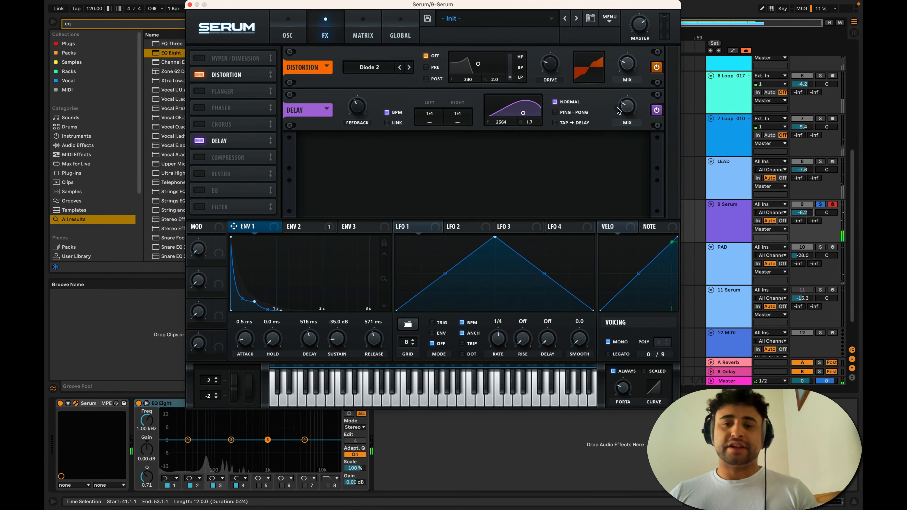
pyautogui.click(627, 106)
pyautogui.click(357, 106)
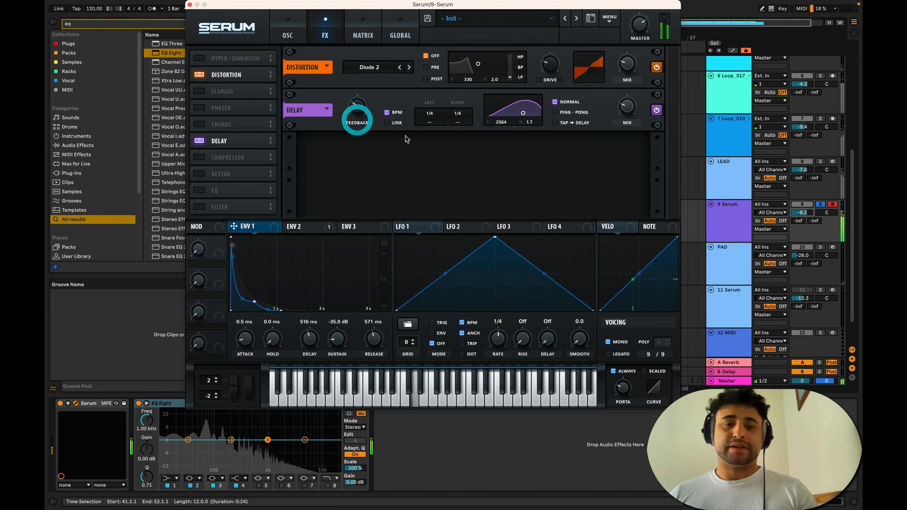
pyautogui.moveTo(458, 123); pyautogui.dragTo(435, 127)
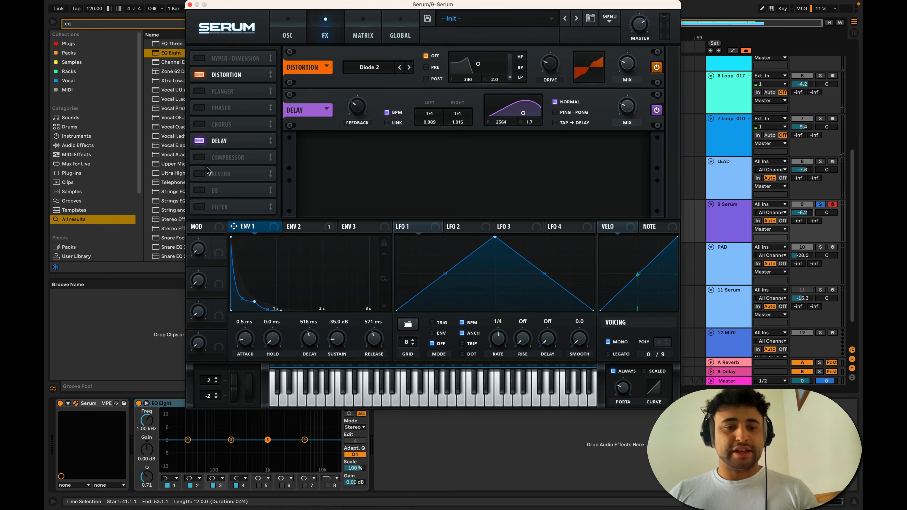
# Step: Add a Plate reverb and adjust its size, pre-delay, mix and low cut
pyautogui.click(204, 173)
pyautogui.click(344, 148)
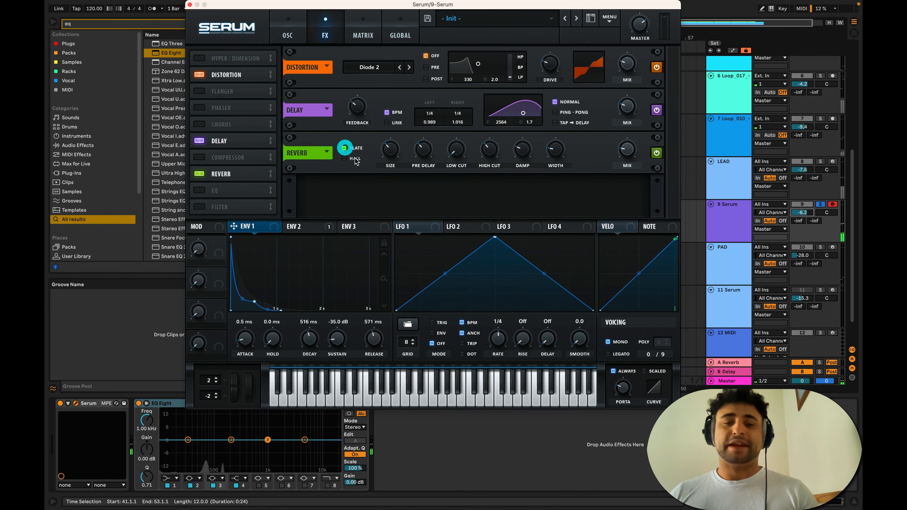
pyautogui.click(393, 157)
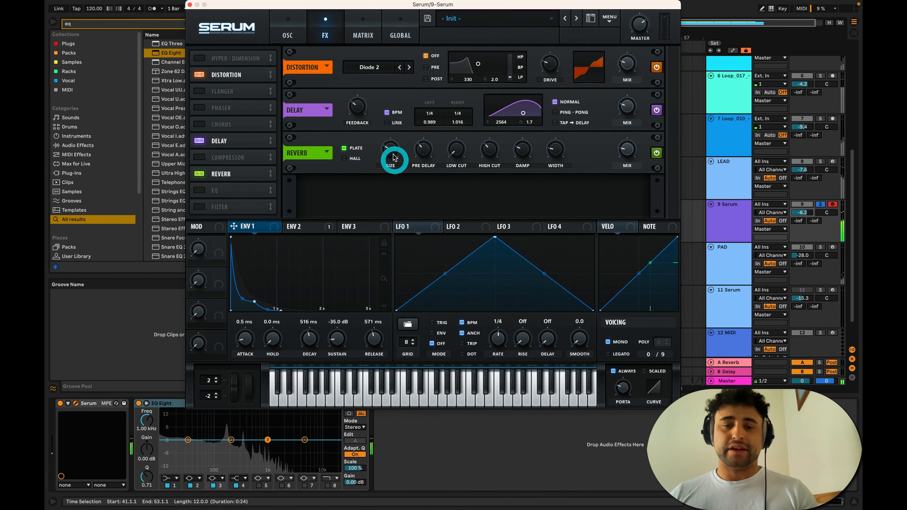
pyautogui.click(422, 152)
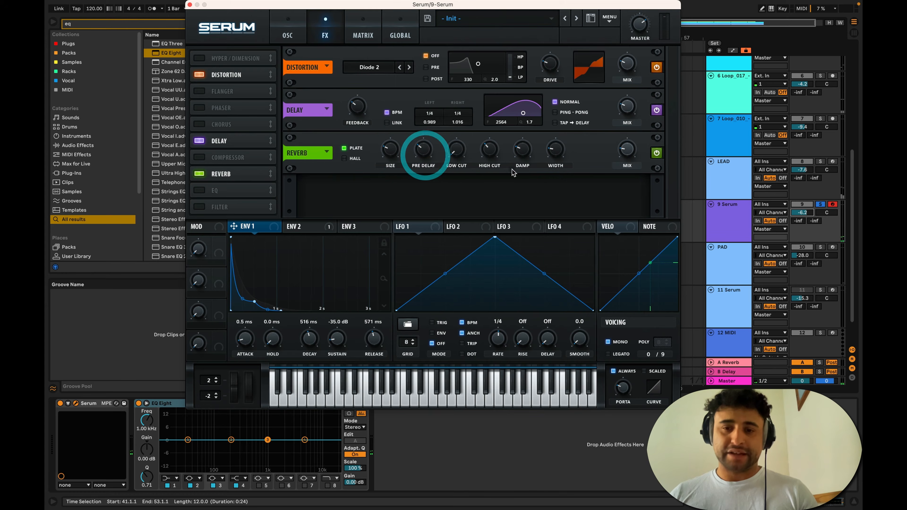
pyautogui.click(630, 146)
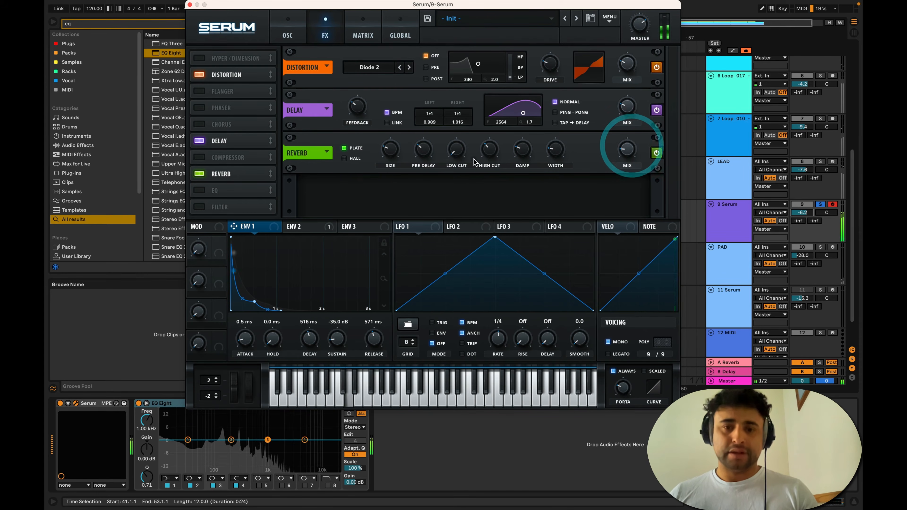
pyautogui.click(458, 126)
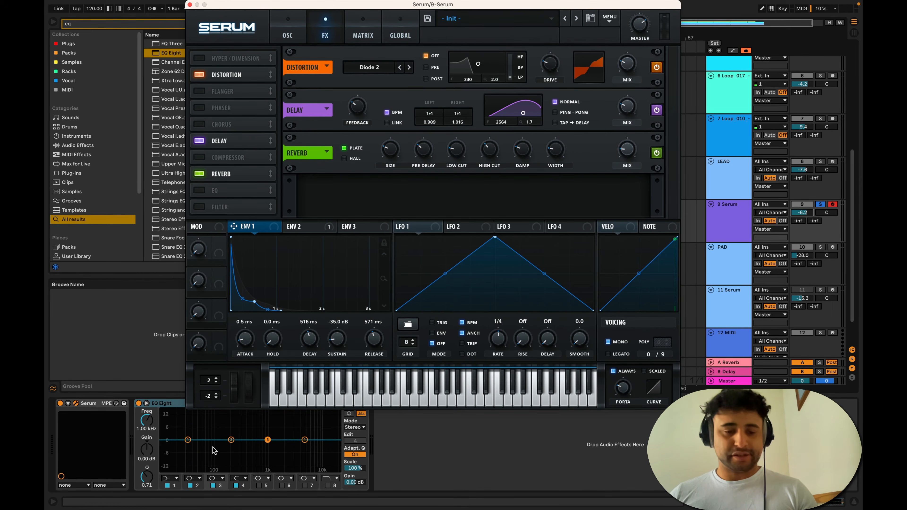
pyautogui.click(456, 148)
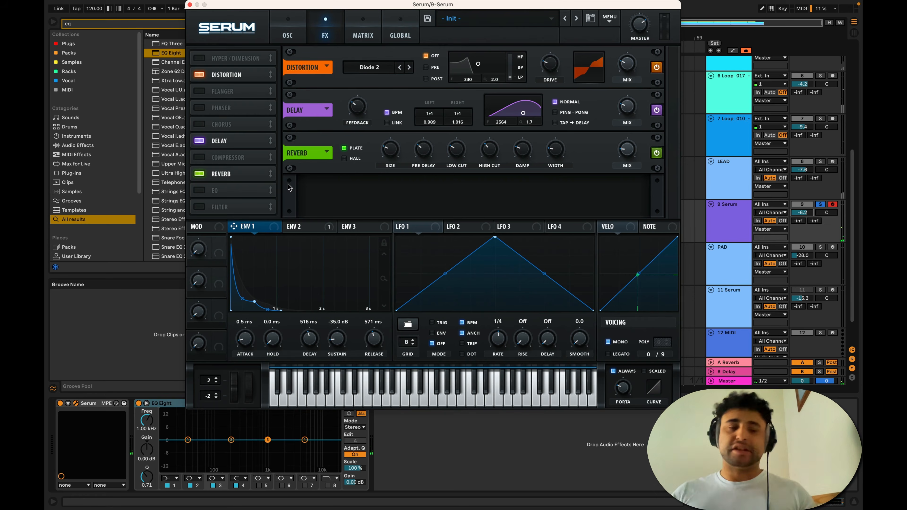
# Step: Add a compressor, place it after the reverb in the effects chain, and set its attack to about 68.8 ms
pyautogui.click(198, 159)
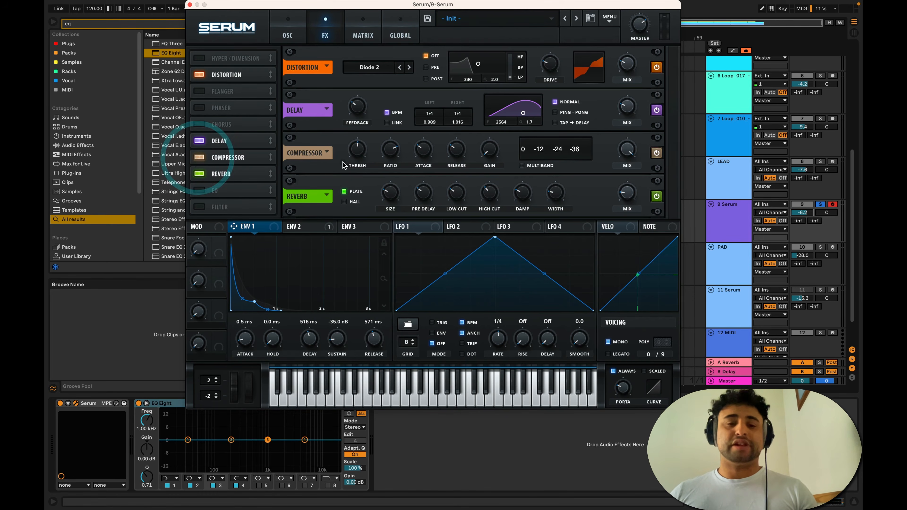
pyautogui.moveTo(223, 158); pyautogui.dragTo(234, 188)
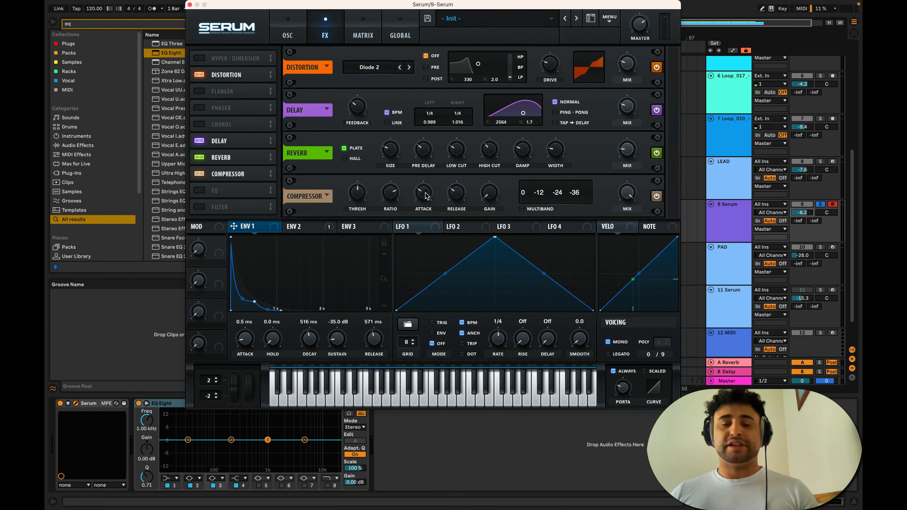
pyautogui.moveTo(424, 193)
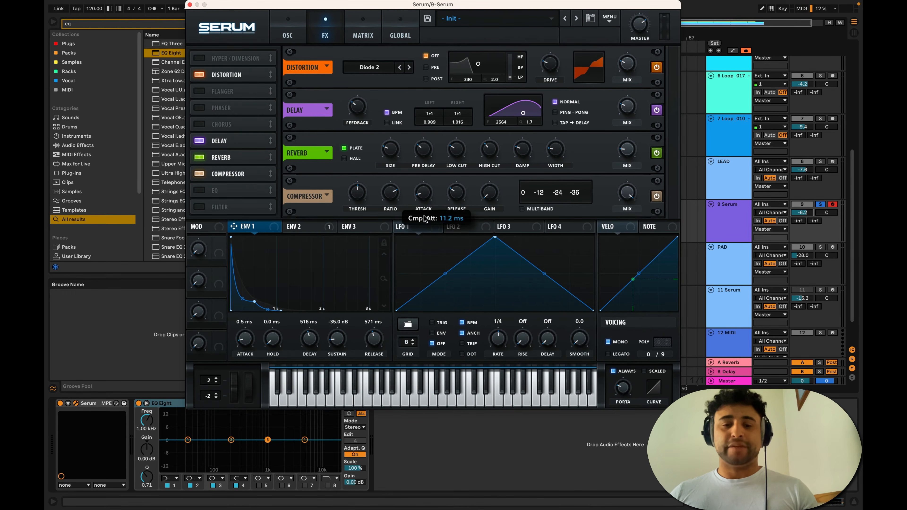
pyautogui.click(425, 200)
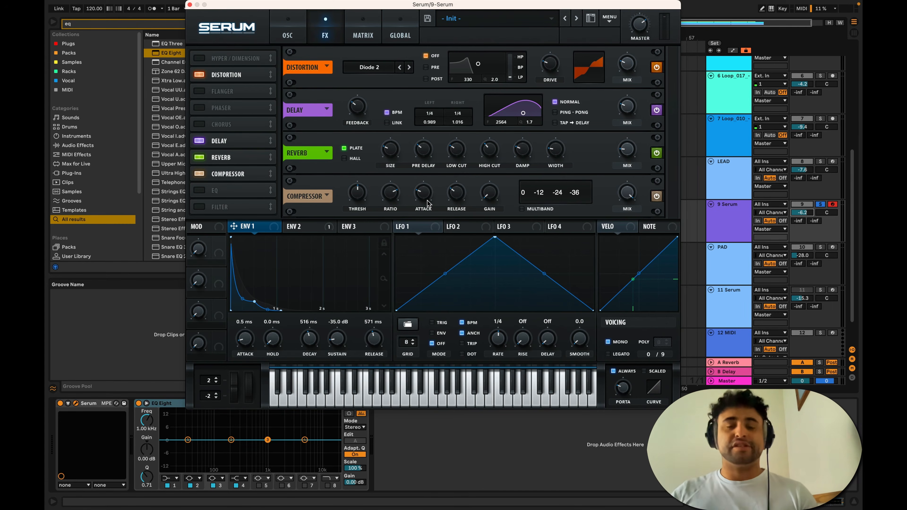
pyautogui.moveTo(428, 200); pyautogui.dragTo(437, 157)
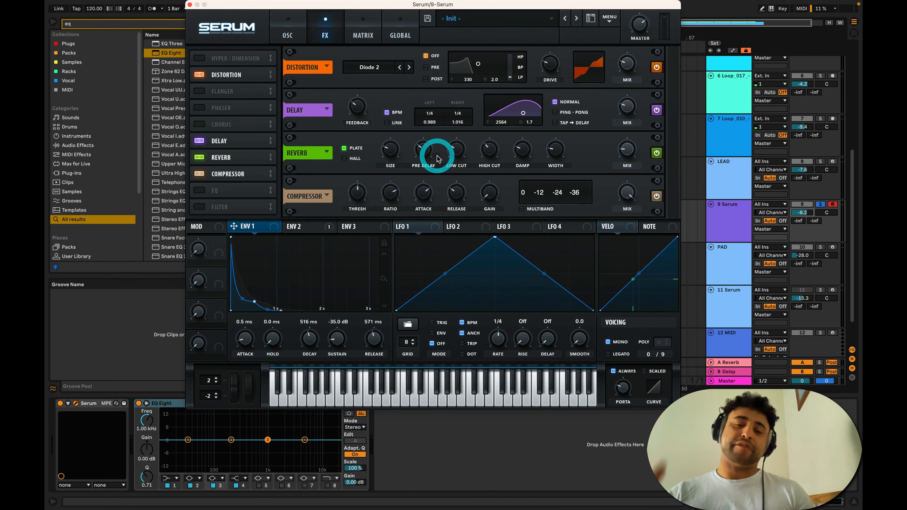
pyautogui.moveTo(430, 191); pyautogui.dragTo(433, 240)
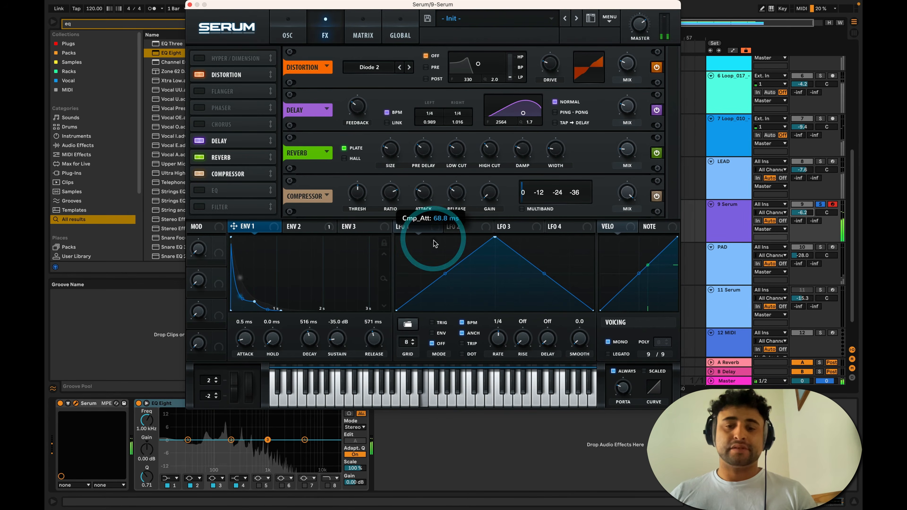
# Step: Raise the compressor's makeup gain slightly and return to the oscillator page
pyautogui.moveTo(493, 192); pyautogui.dragTo(495, 181)
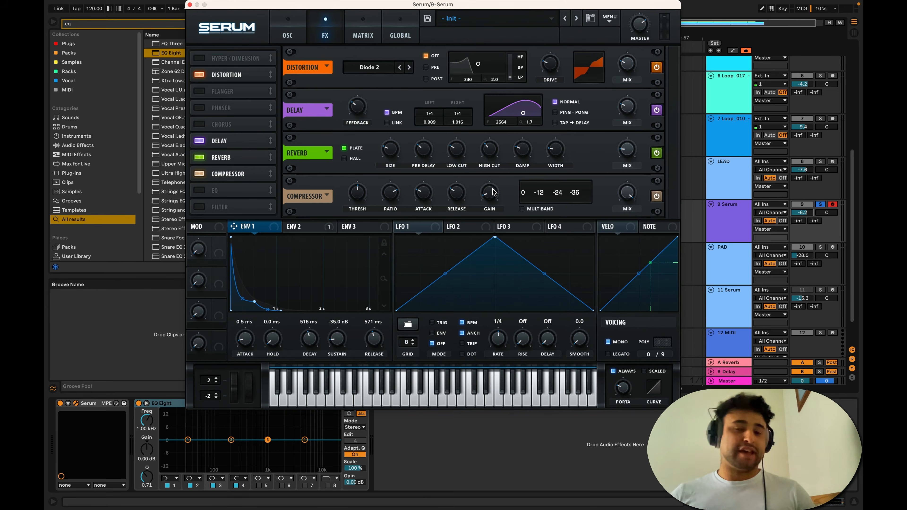
pyautogui.moveTo(492, 193)
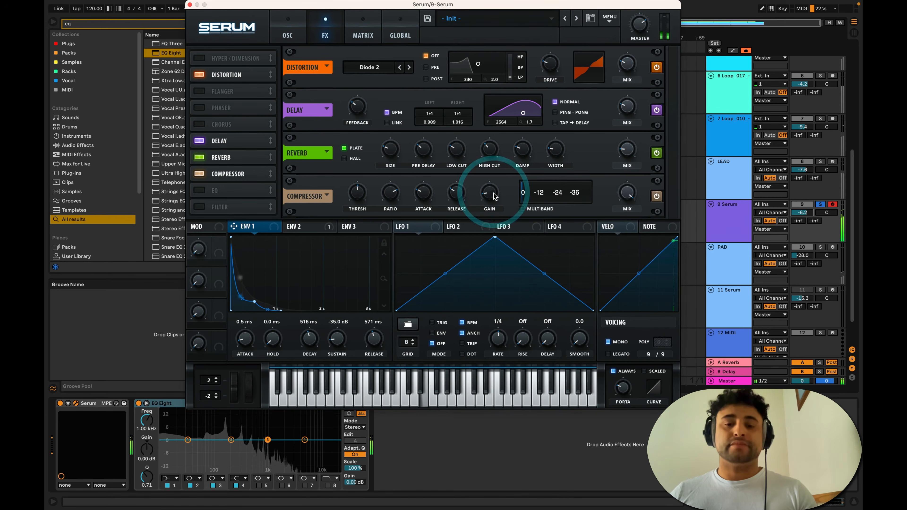
pyautogui.click(287, 36)
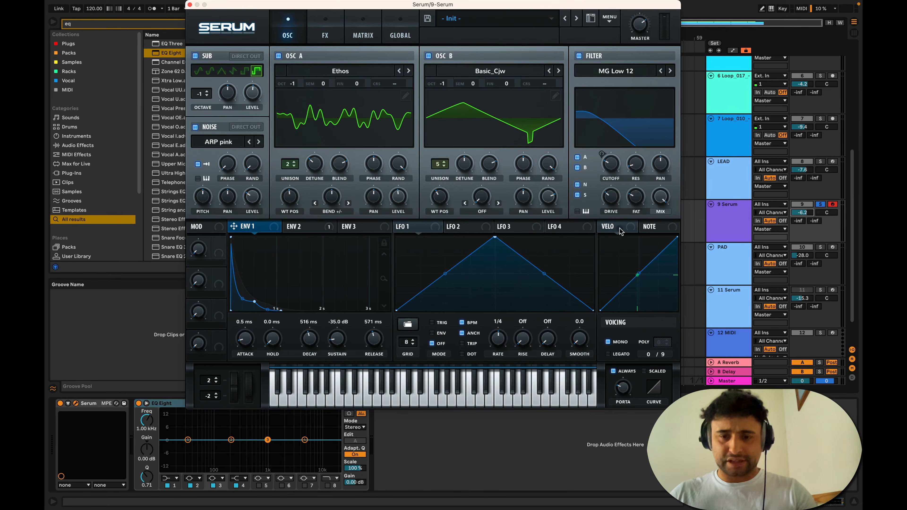
# Step: Map velocity to the filter cutoff and fine-tune the amount of that modulation
pyautogui.moveTo(623, 230); pyautogui.dragTo(604, 183)
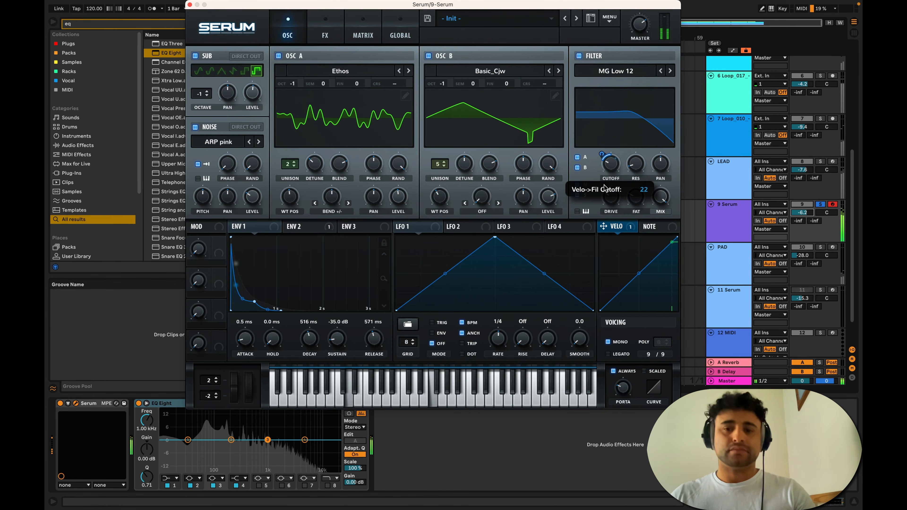
pyautogui.click(606, 177)
pyautogui.moveTo(602, 154); pyautogui.dragTo(601, 153)
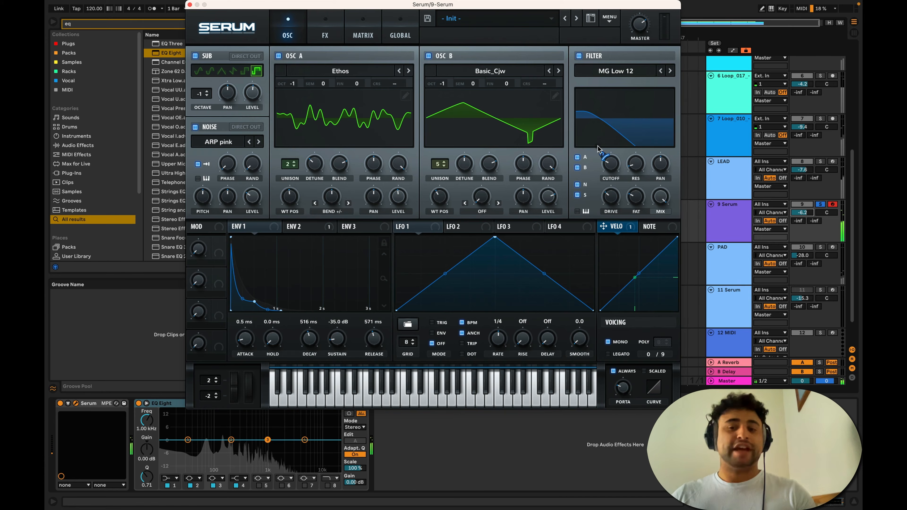
pyautogui.moveTo(600, 151)
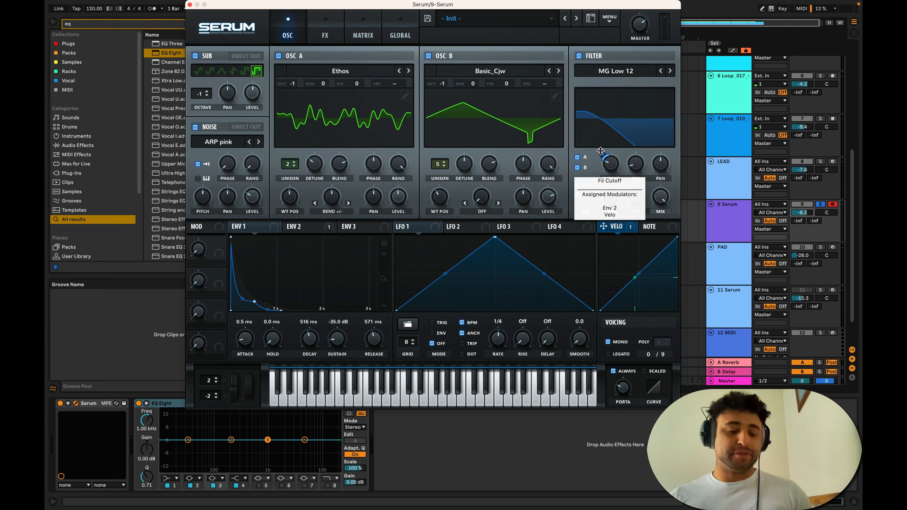
pyautogui.rightClick(600, 151)
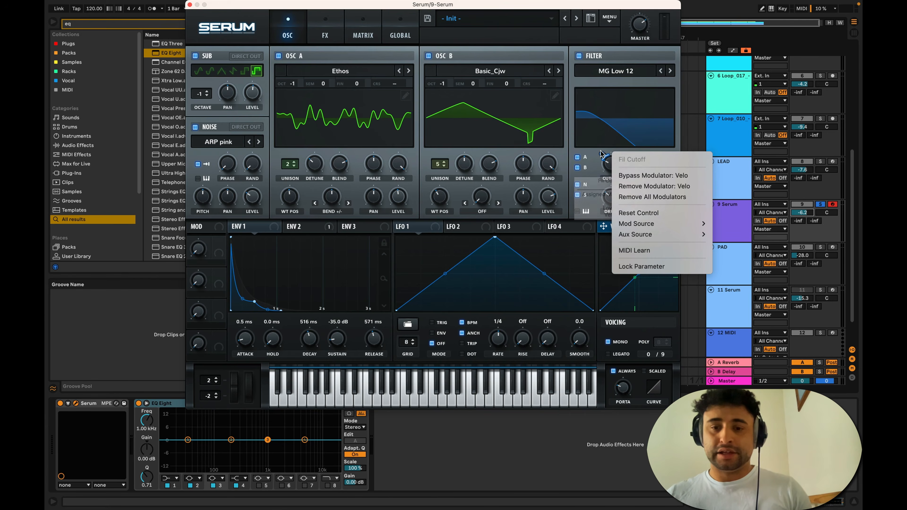
pyautogui.click(601, 152)
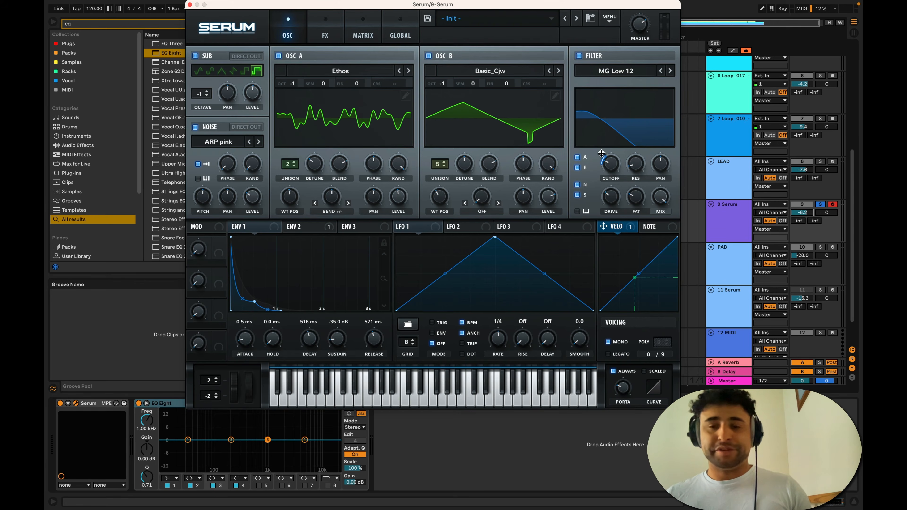
pyautogui.moveTo(601, 154)
pyautogui.mouseDown()
pyautogui.moveTo(589, 120)
pyautogui.moveTo(600, 151)
pyautogui.mouseUp()
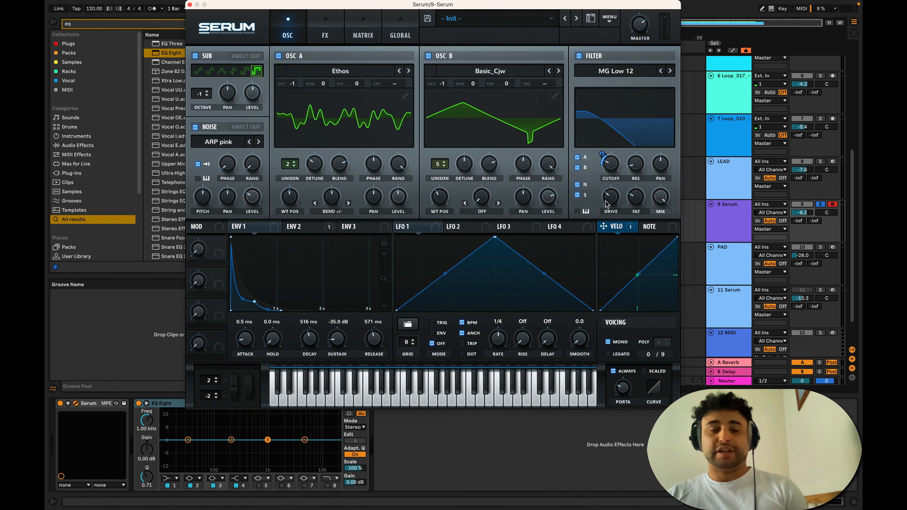
# Step: Map velocity to the filter's pan and to the noise oscillator's level
pyautogui.moveTo(652, 175); pyautogui.dragTo(660, 163)
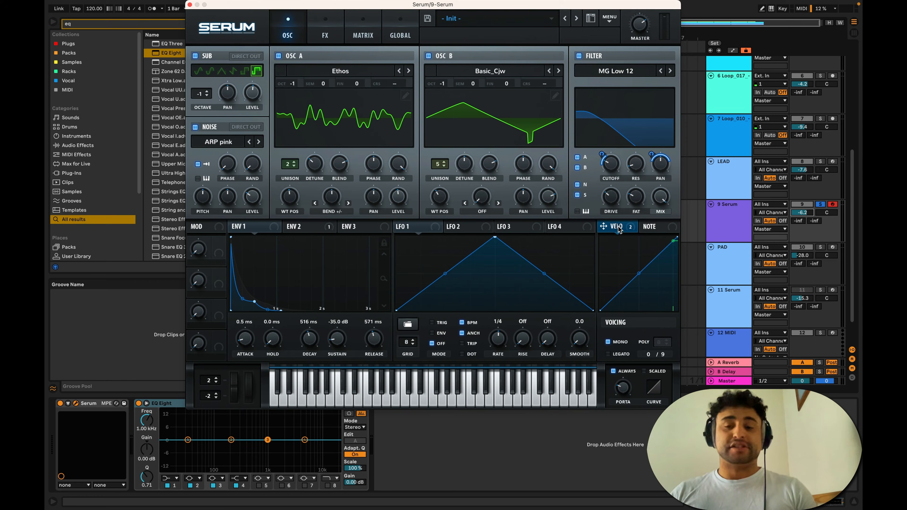
pyautogui.moveTo(617, 229); pyautogui.dragTo(246, 212)
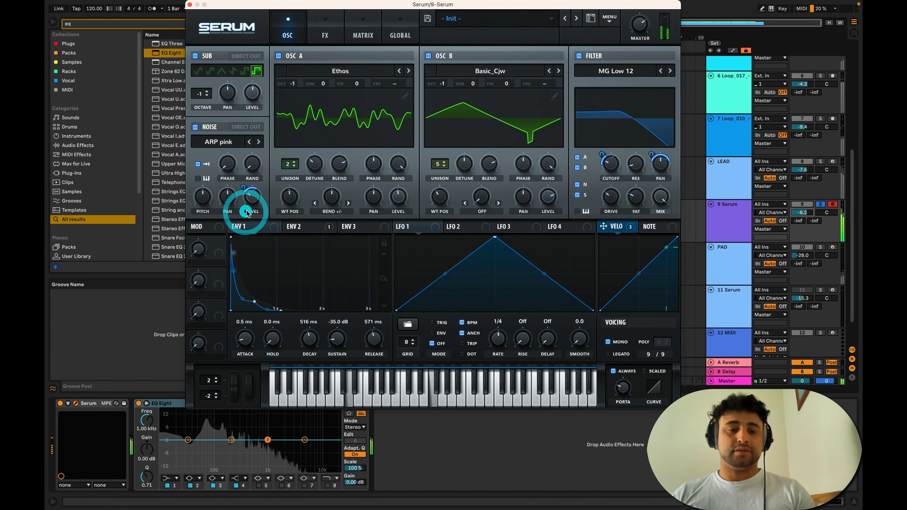
pyautogui.rightClick(217, 209)
pyautogui.click(301, 259)
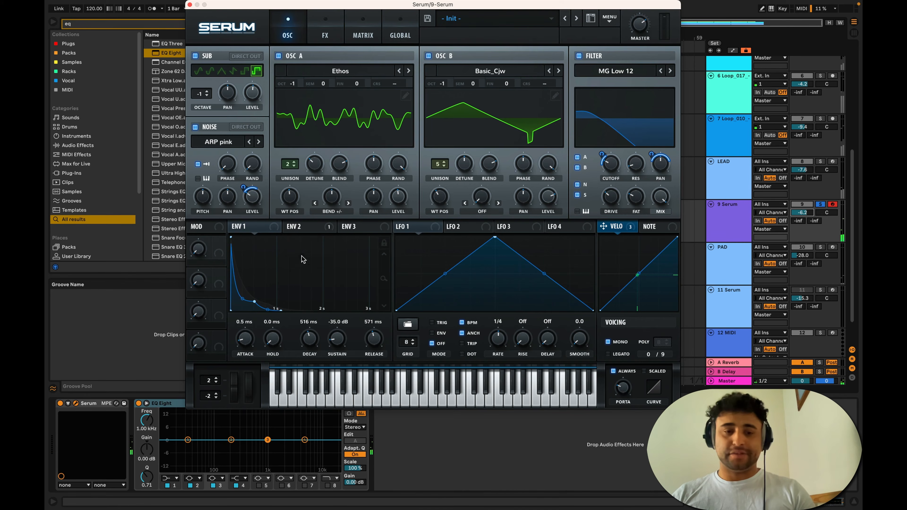
pyautogui.moveTo(626, 231); pyautogui.dragTo(303, 348)
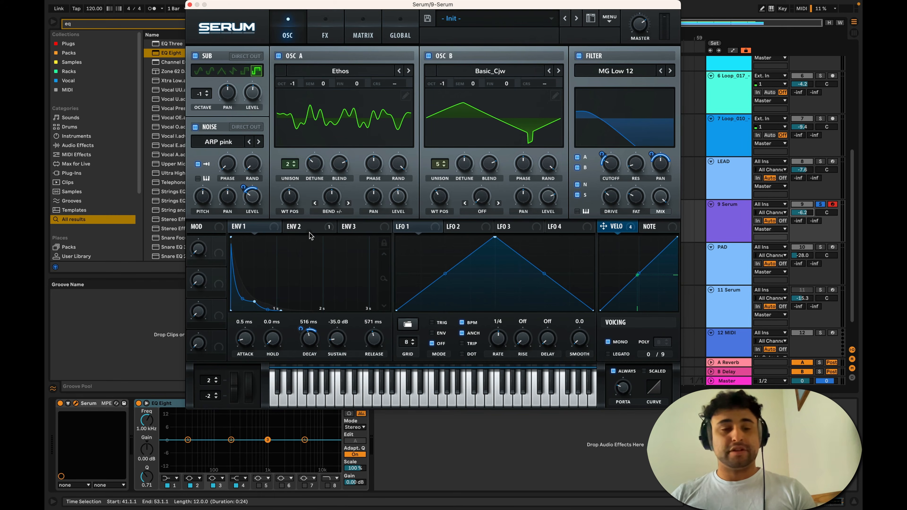
pyautogui.rightClick(303, 323)
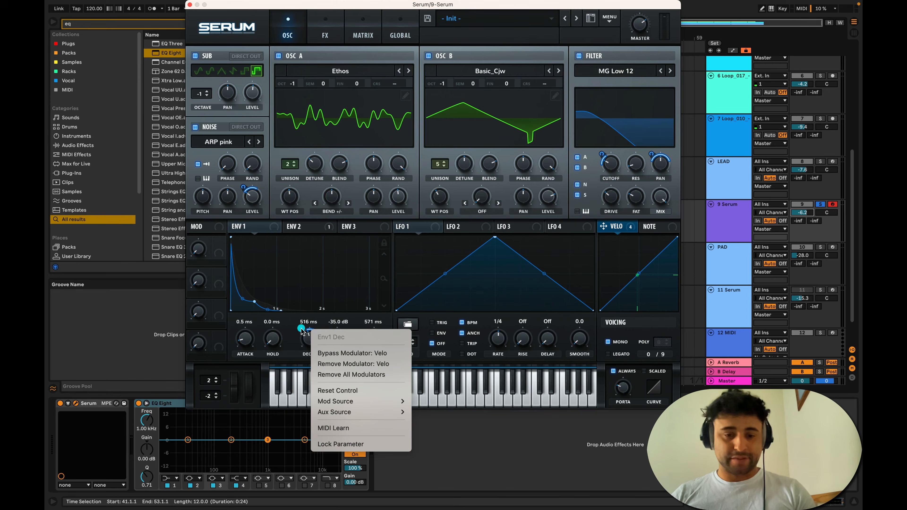
pyautogui.click(346, 376)
# Step: Map velocity to the decay time of envelope 2
pyautogui.click(300, 226)
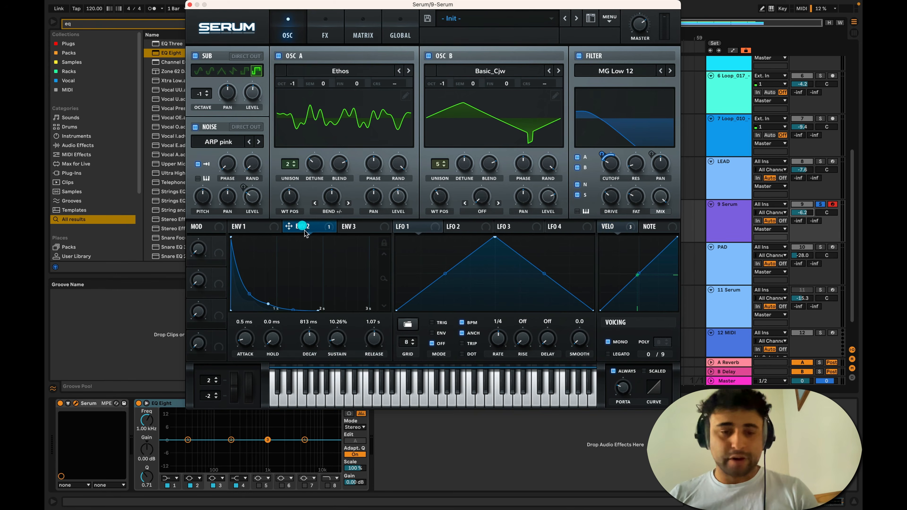
pyautogui.moveTo(625, 232); pyautogui.dragTo(300, 344)
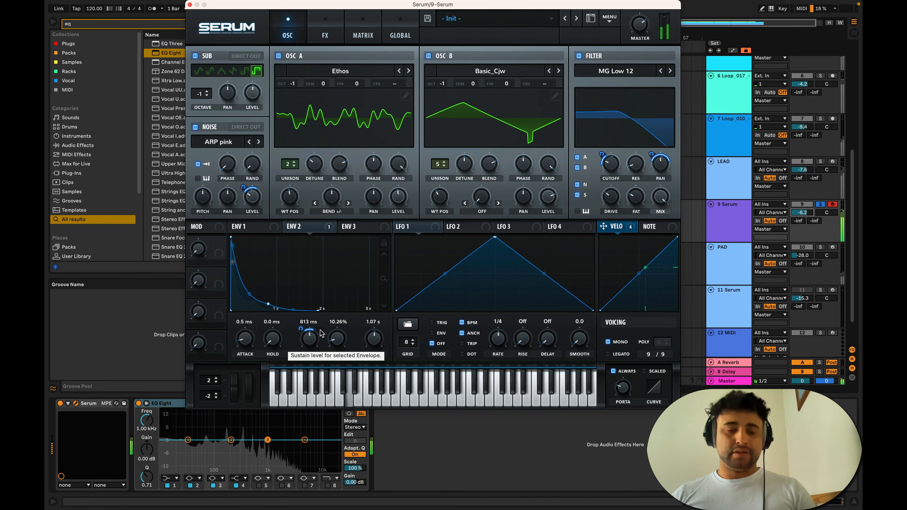
pyautogui.moveTo(301, 330)
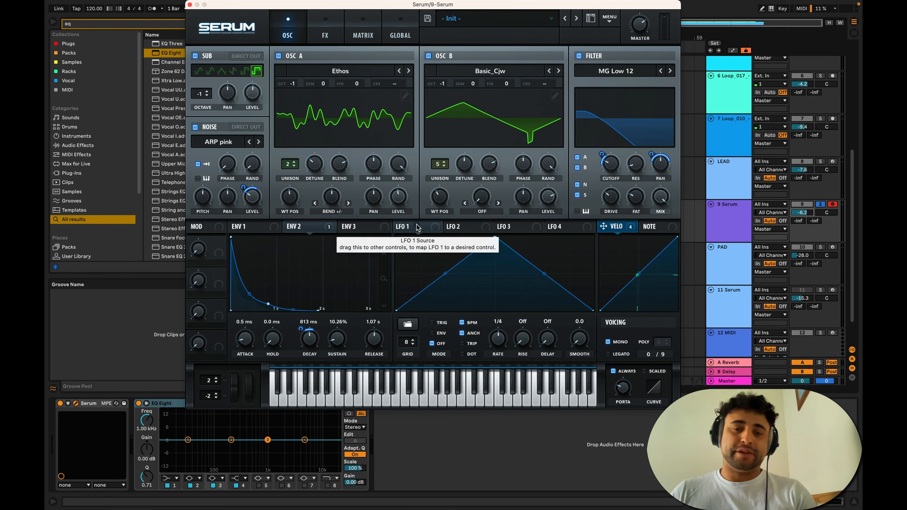
# Step: Map LFO 1 to oscillator A's Bend +/- warp amount and set the LFO rate to 1/8
pyautogui.click(424, 228)
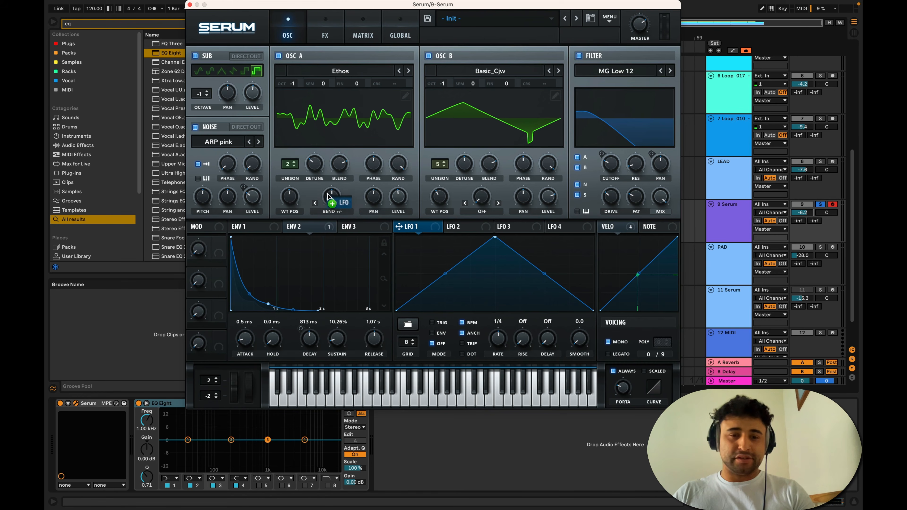
pyautogui.moveTo(329, 195); pyautogui.dragTo(326, 202)
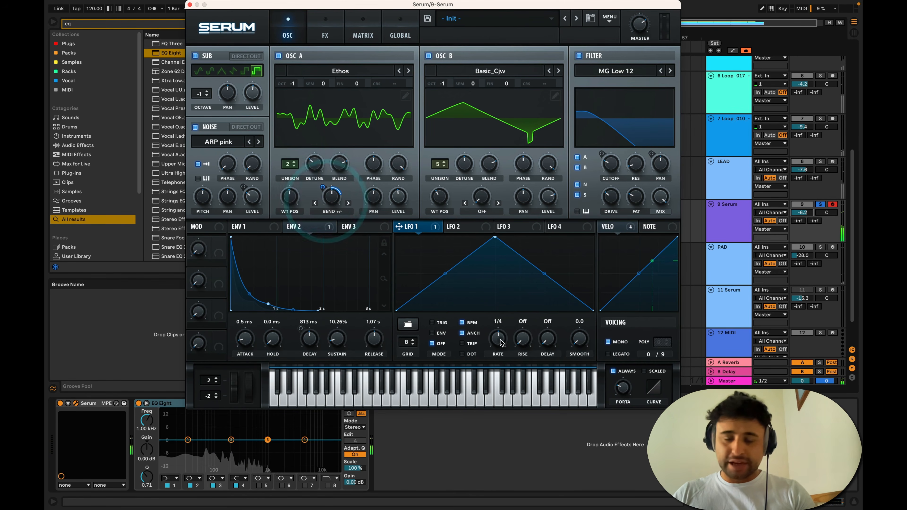
pyautogui.moveTo(502, 342); pyautogui.dragTo(505, 336)
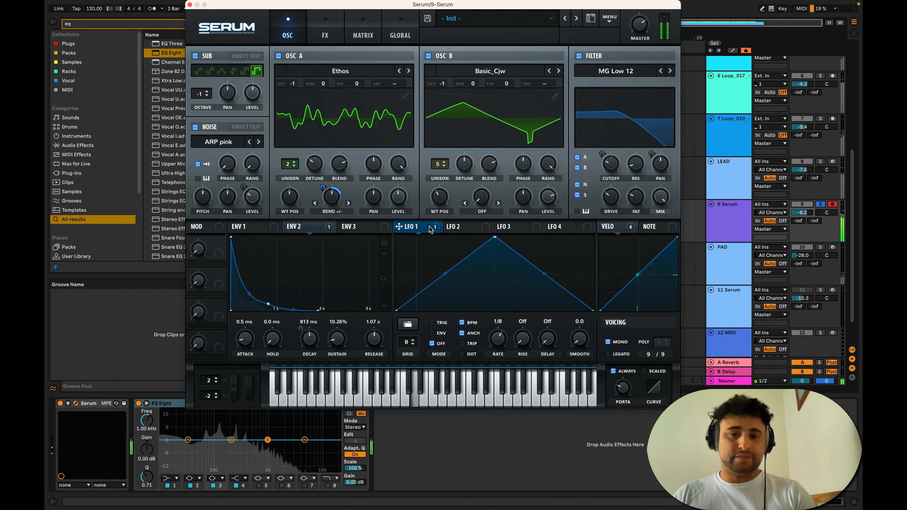
# Step: Map velocity to oscillator B's wavetable position with an amount of 40, and set its warp mode to Asym +/- with the amount near centre
pyautogui.moveTo(603, 226); pyautogui.dragTo(435, 200)
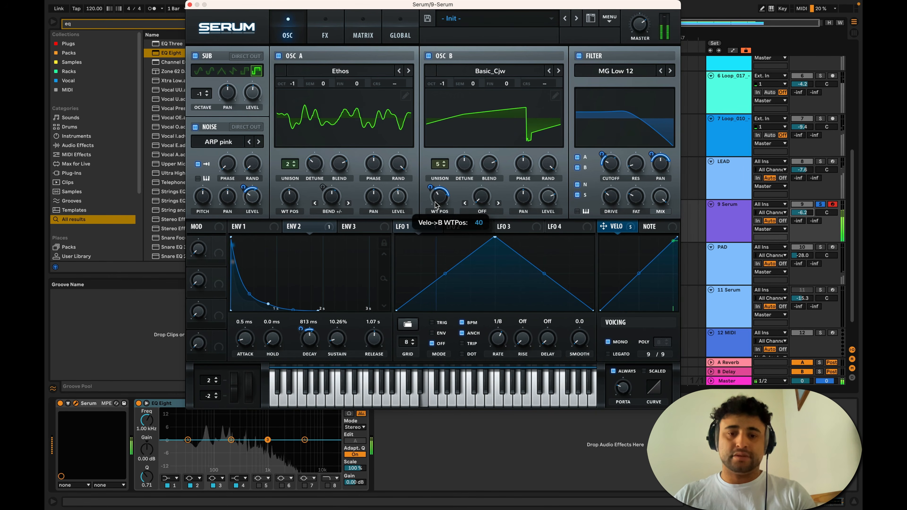
pyautogui.click(435, 200)
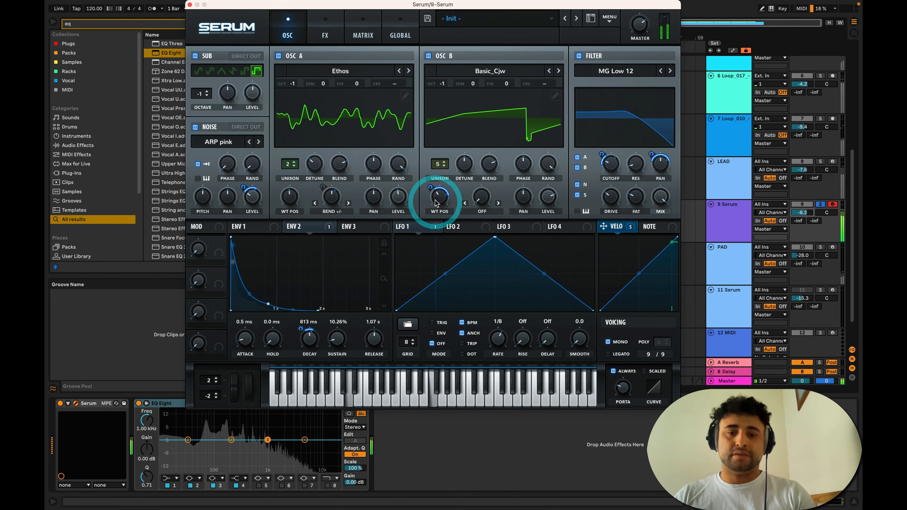
pyautogui.click(485, 214)
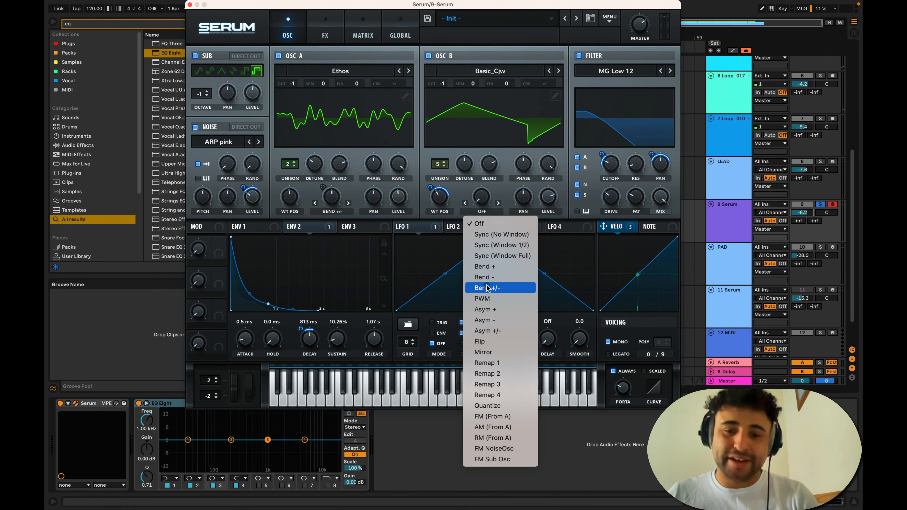
pyautogui.click(492, 335)
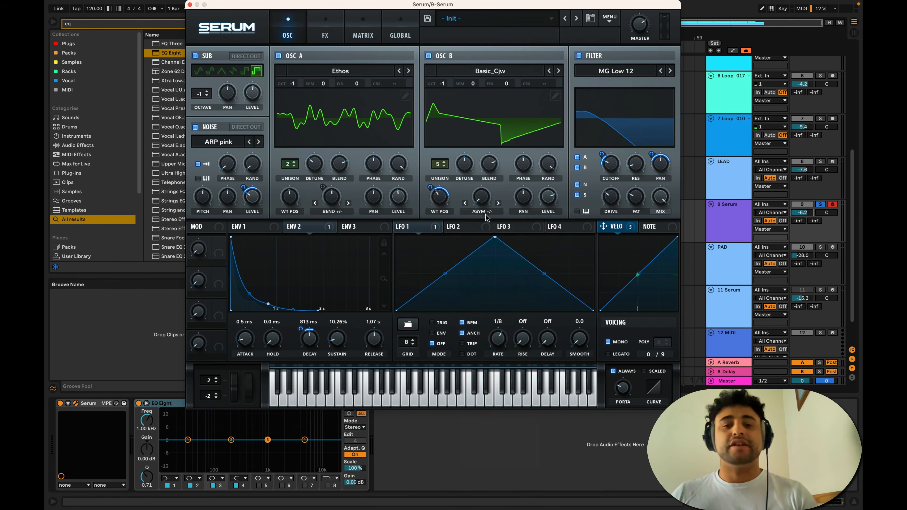
pyautogui.moveTo(480, 200); pyautogui.dragTo(488, 153)
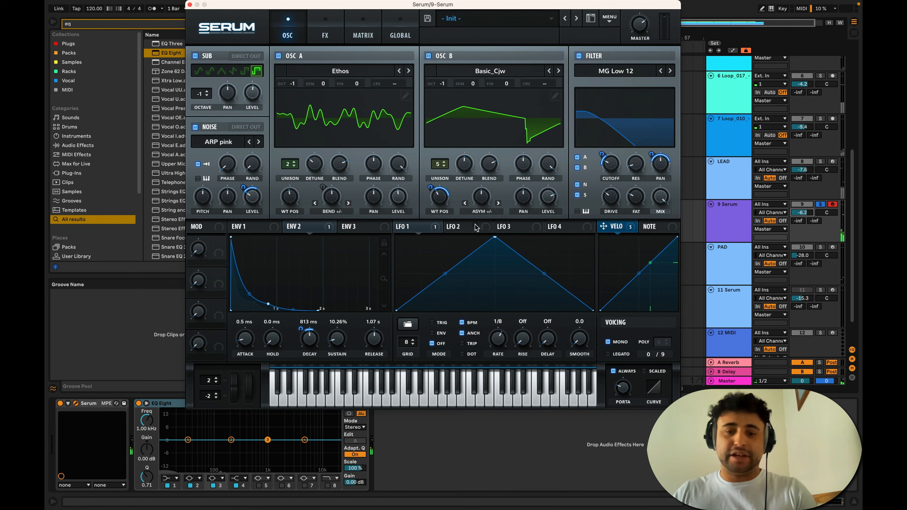
# Step: Map LFO 2, with its rising slope curved upward, to oscillator B's warp amount and set the LFO rate to 1/32
pyautogui.moveTo(447, 227); pyautogui.dragTo(477, 198)
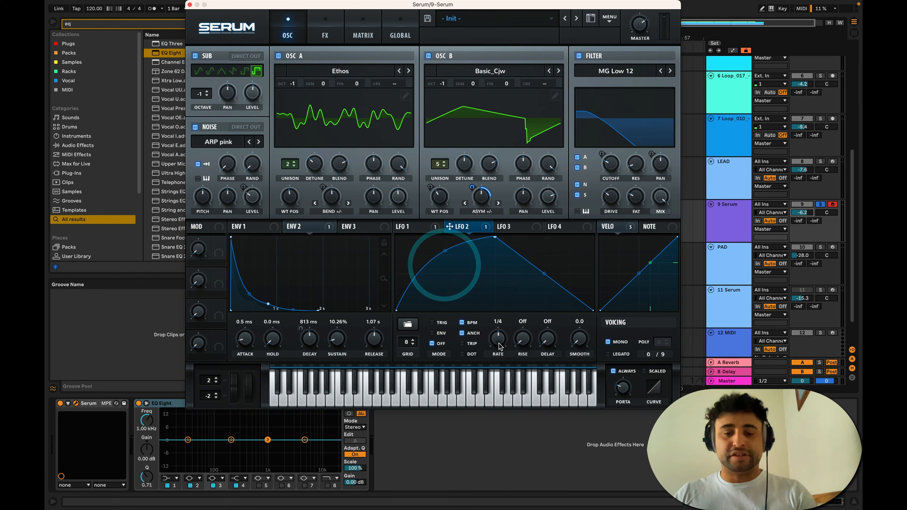
pyautogui.moveTo(504, 333); pyautogui.dragTo(511, 330)
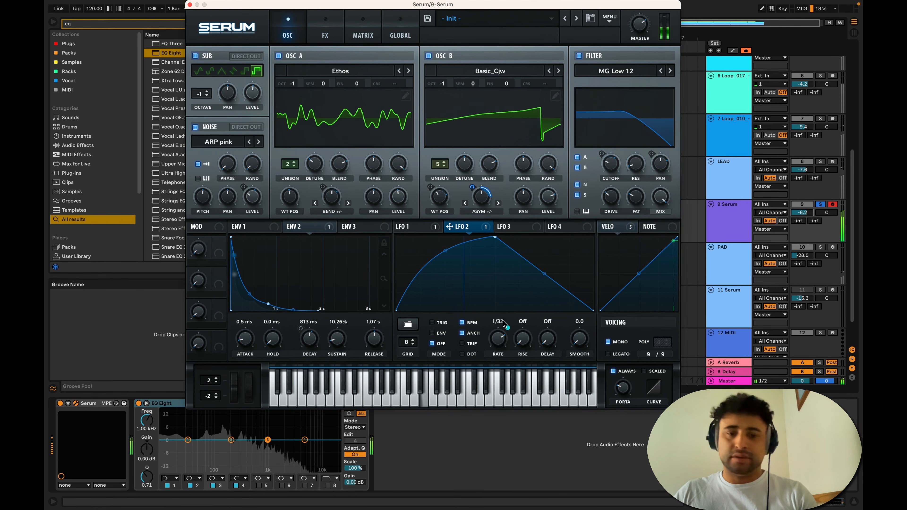
pyautogui.click(507, 327)
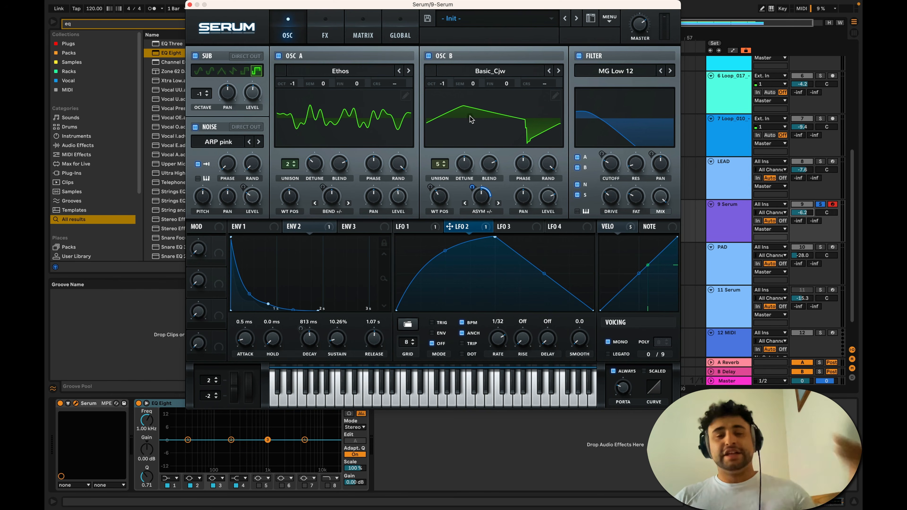
# Step: Audition oscillator B without oscillator A and the sub, comparing its warp with LFO 2's modulation bypassed and active
pyautogui.click(278, 56)
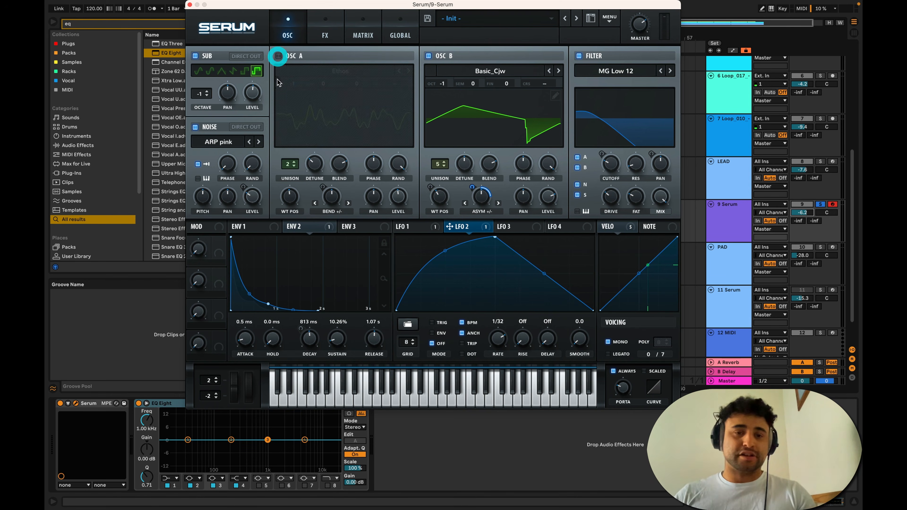
pyautogui.click(195, 56)
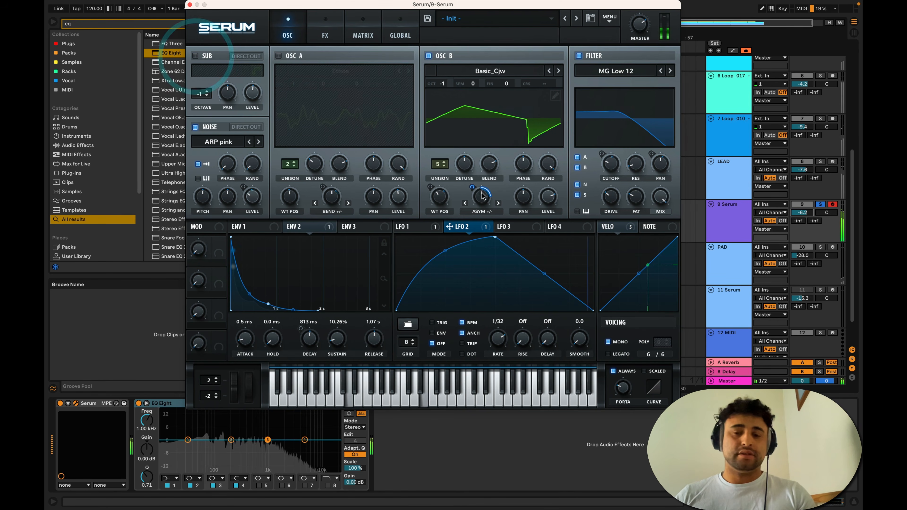
pyautogui.rightClick(471, 225)
pyautogui.click(480, 256)
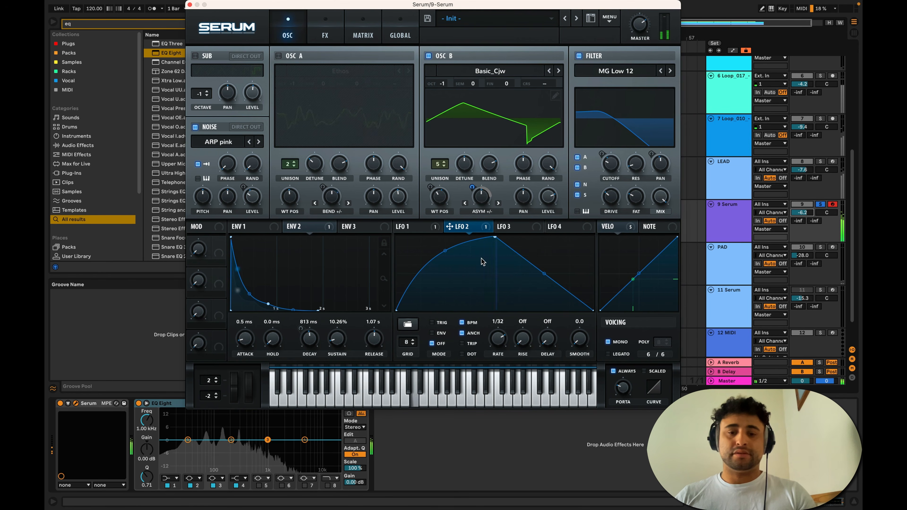
pyautogui.rightClick(464, 226)
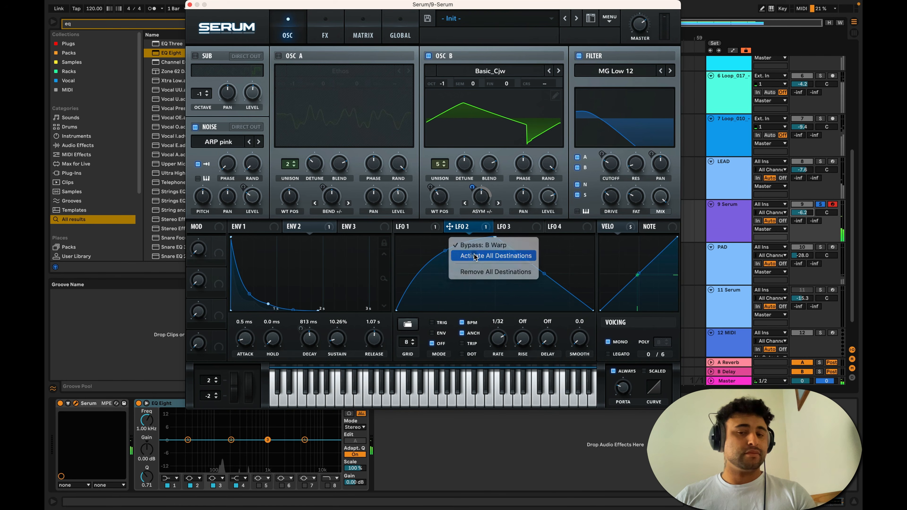
pyautogui.click(475, 256)
pyautogui.rightClick(468, 228)
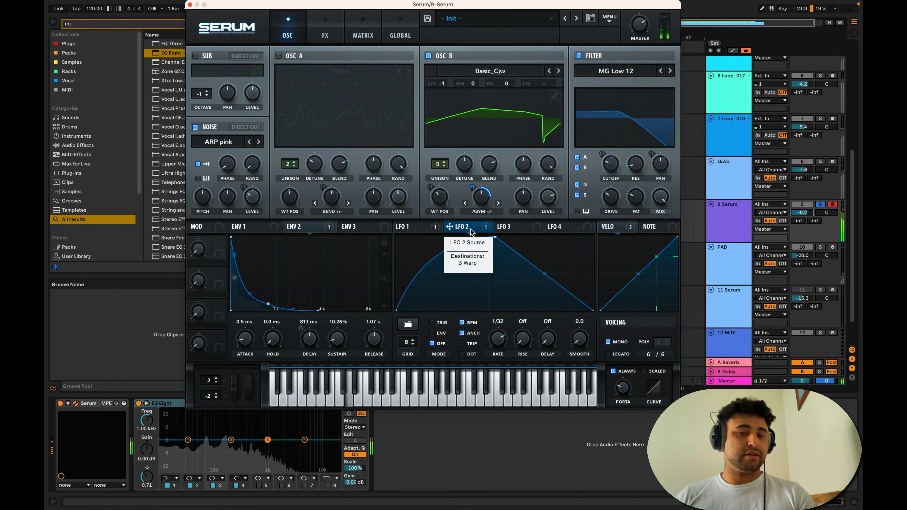
pyautogui.click(473, 188)
pyautogui.moveTo(474, 189)
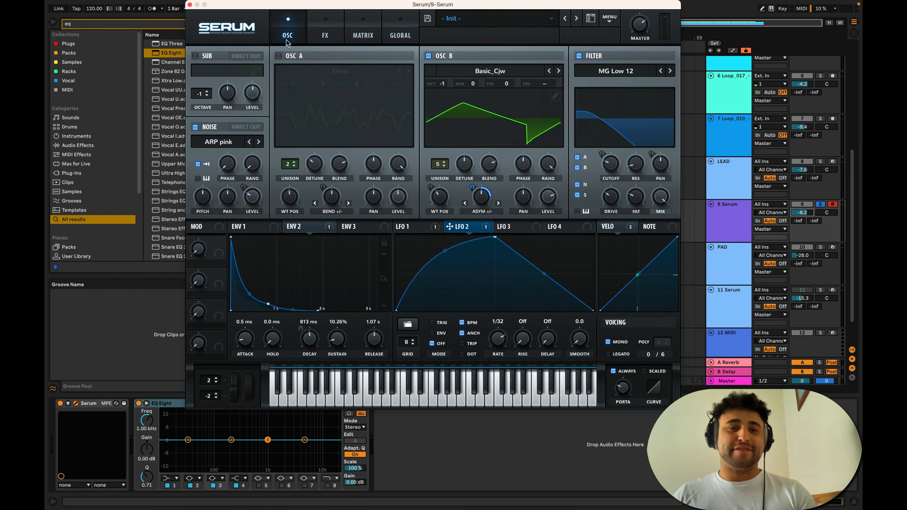
pyautogui.click(278, 56)
pyautogui.click(194, 56)
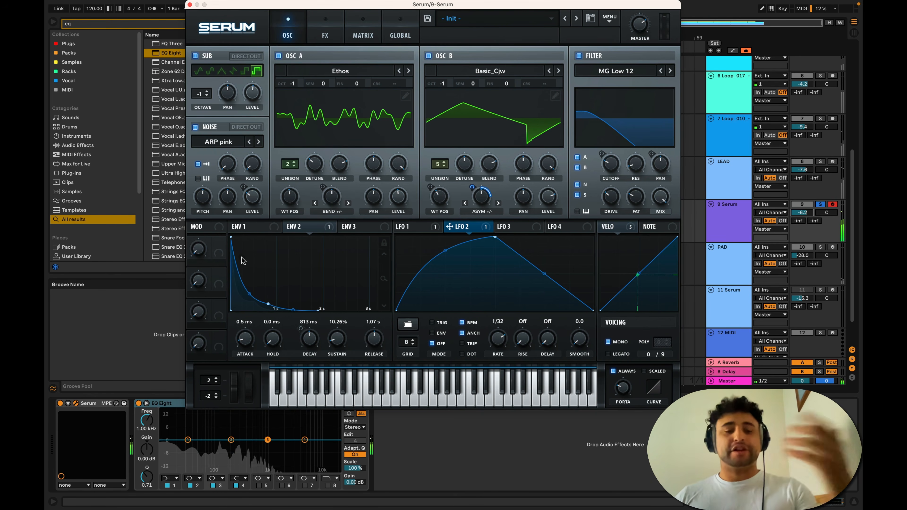
# Step: Add a modulation matrix route from Velo to the global Amp., adjust its amount, and return to the oscillator page
pyautogui.click(364, 38)
pyautogui.scroll(-3, 215, 143)
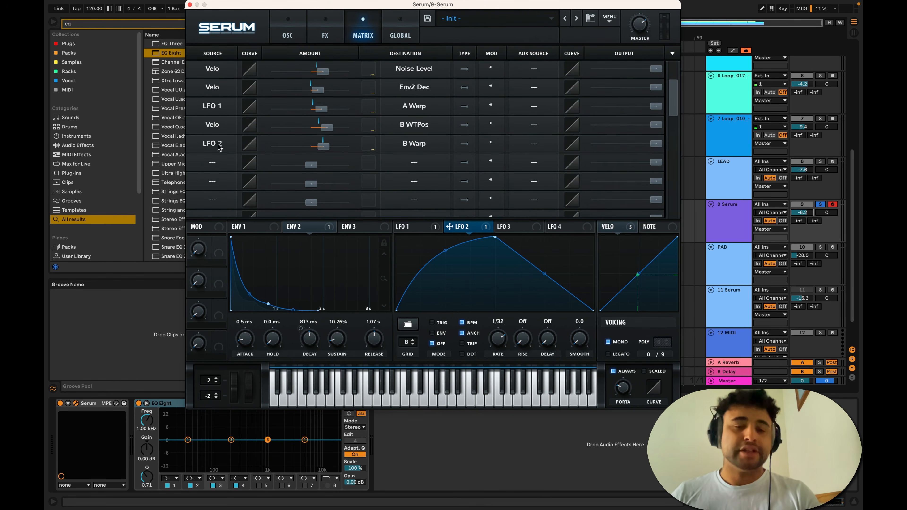
pyautogui.click(213, 163)
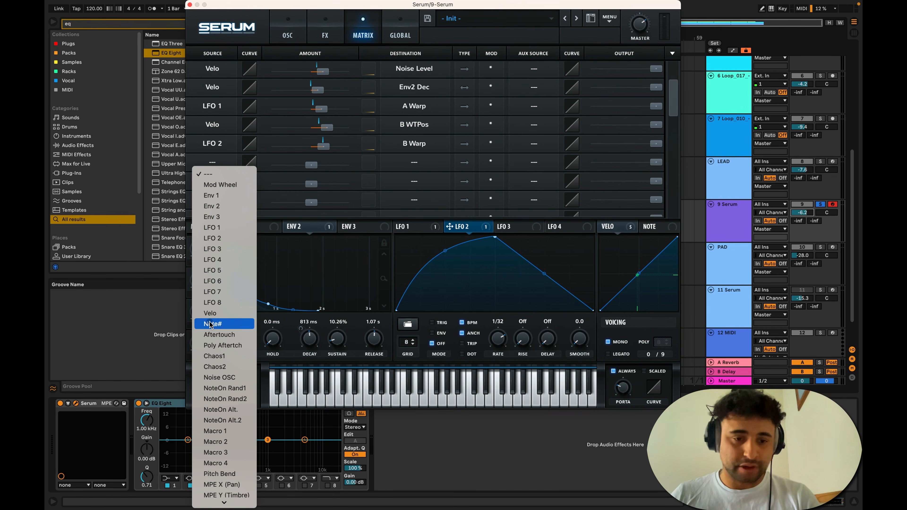
pyautogui.click(210, 314)
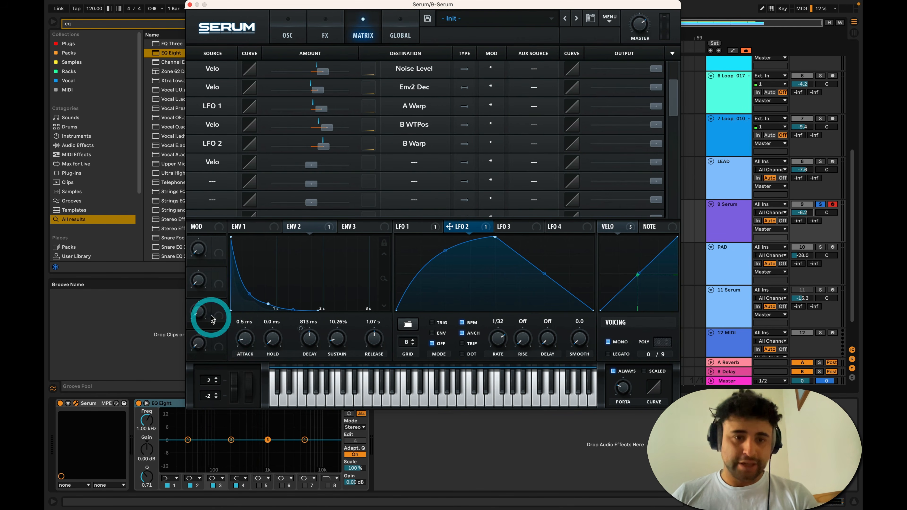
pyautogui.click(410, 162)
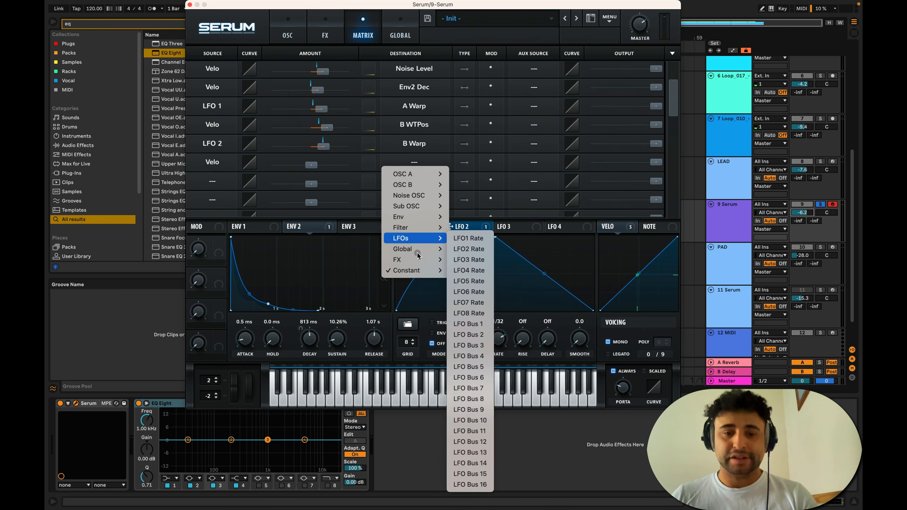
pyautogui.moveTo(420, 250)
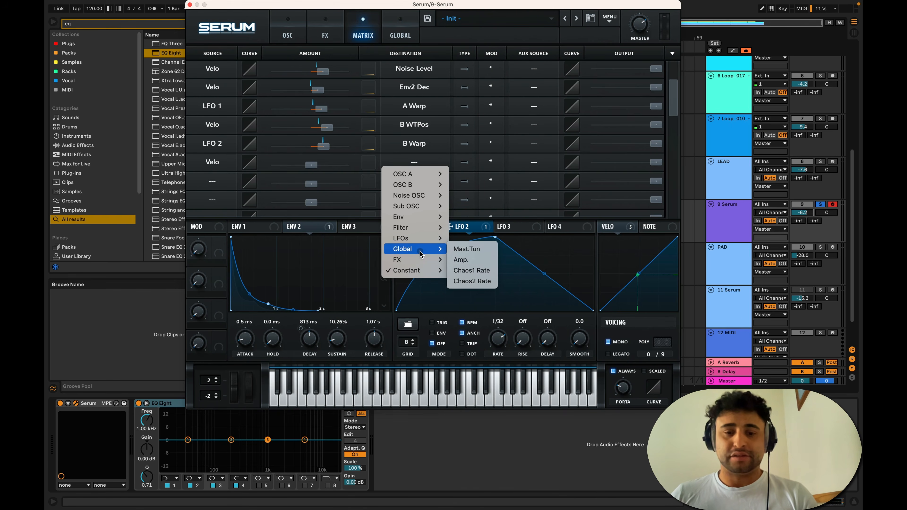
pyautogui.click(457, 259)
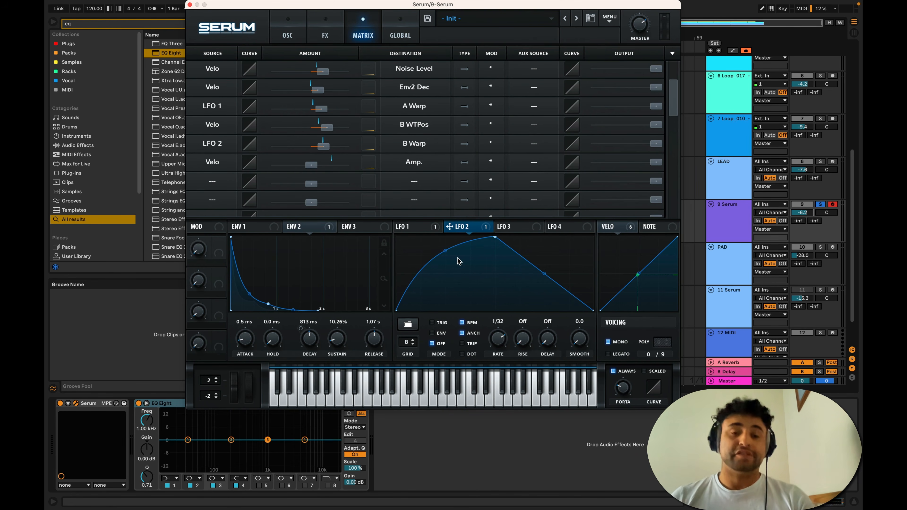
pyautogui.moveTo(318, 167)
pyautogui.mouseDown()
pyautogui.moveTo(360, 168)
pyautogui.moveTo(334, 164)
pyautogui.mouseUp()
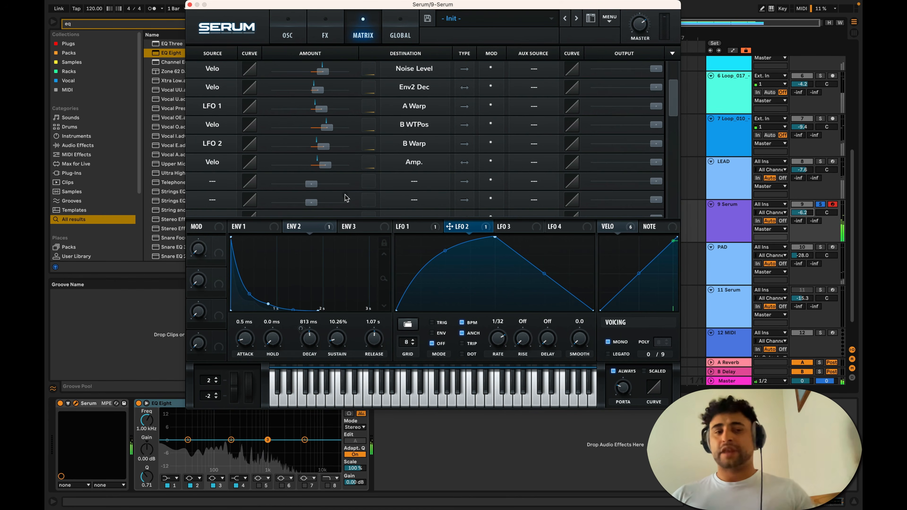
pyautogui.click(289, 36)
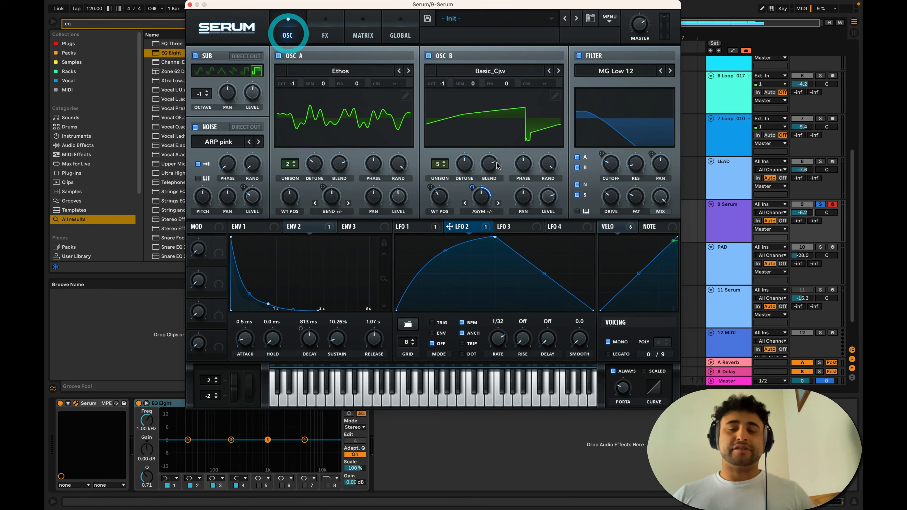